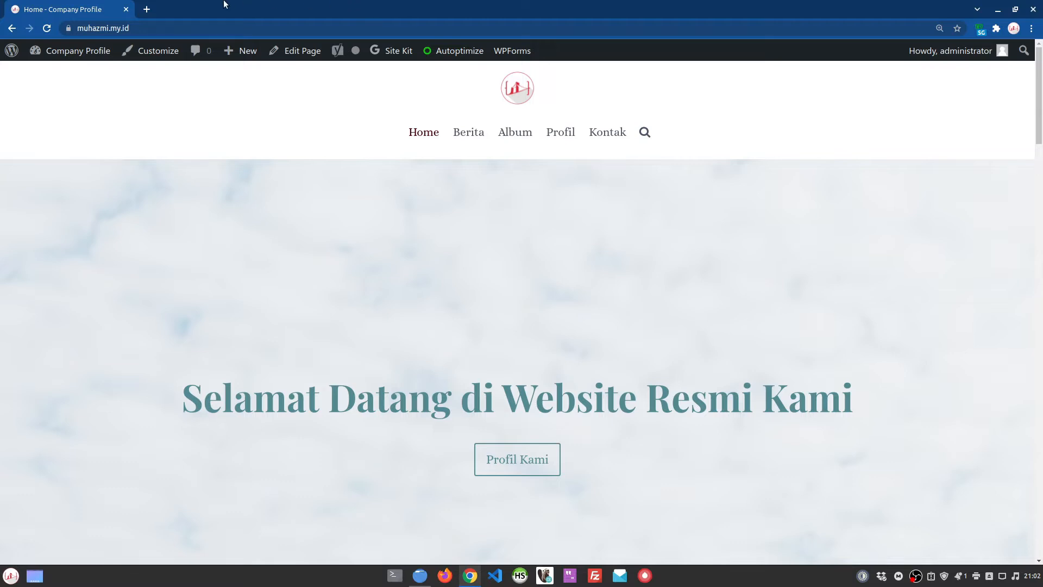
Step: Open a new browser tab and search the web for cloudflare
click(148, 9)
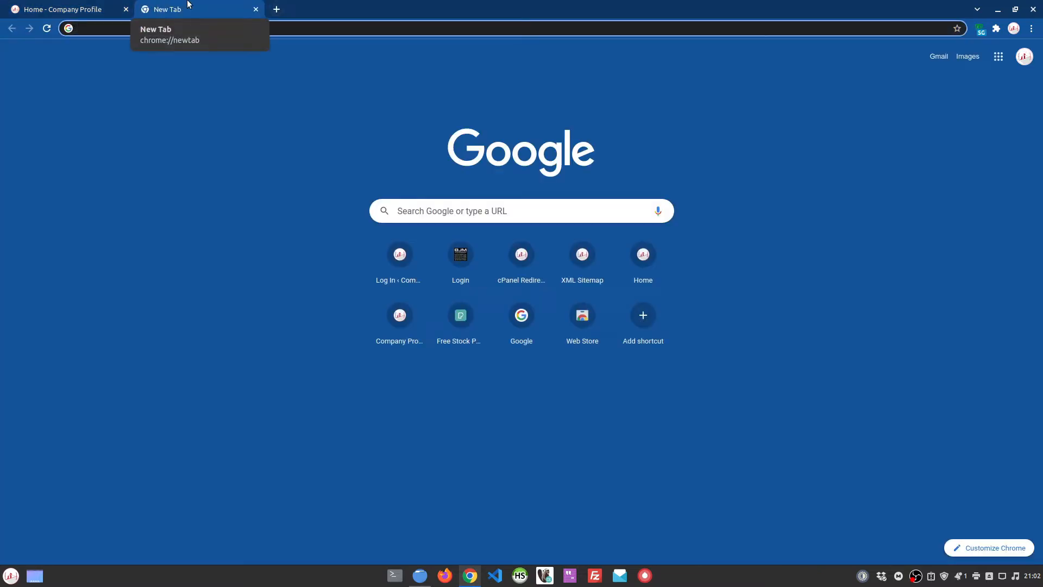
text(cloud)
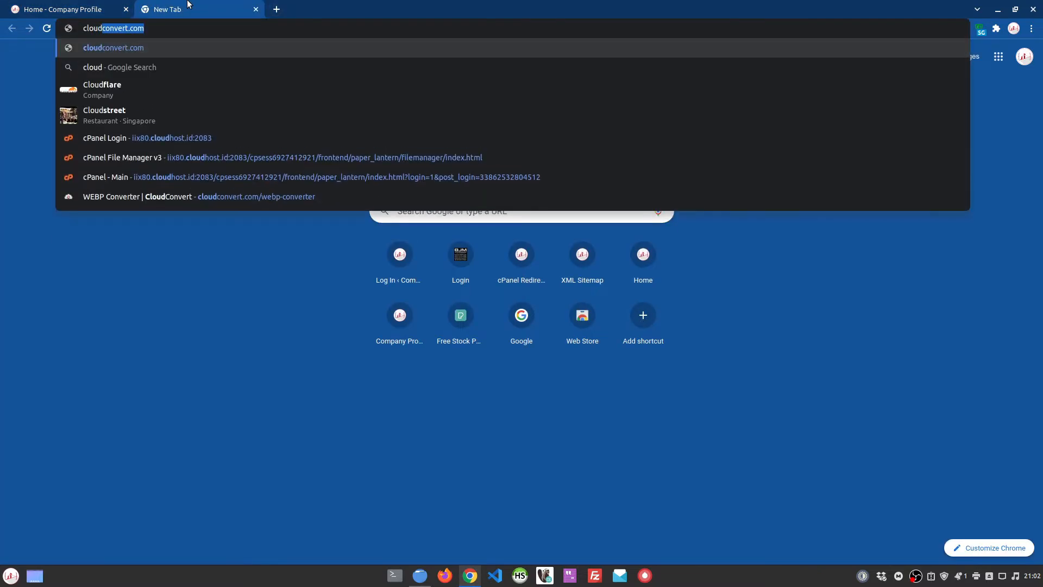
text(flare)
key(Return)
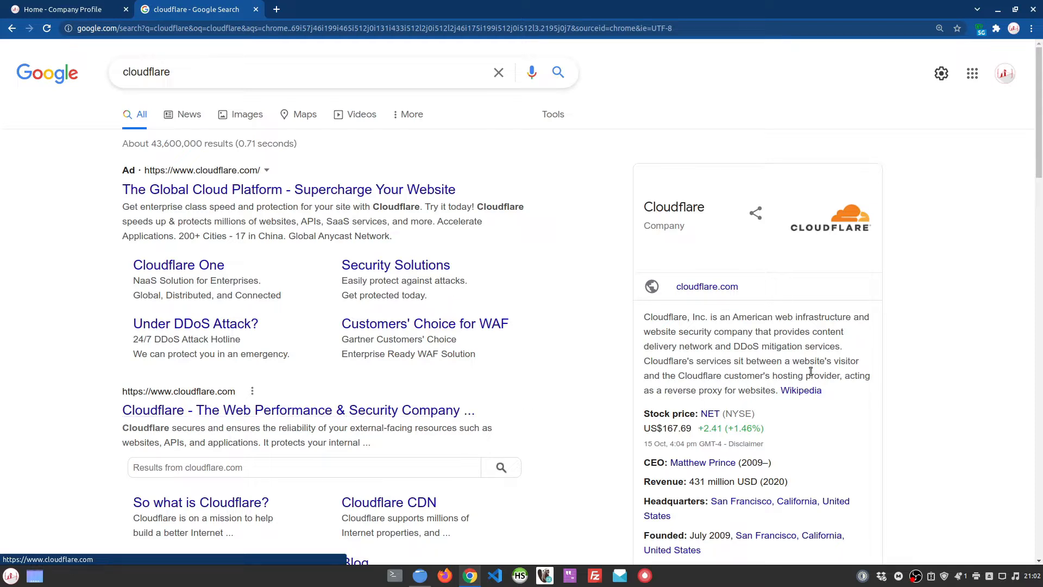
Step: Open the official Cloudflare website from the search results
drag(646, 319, 886, 351)
click(887, 351)
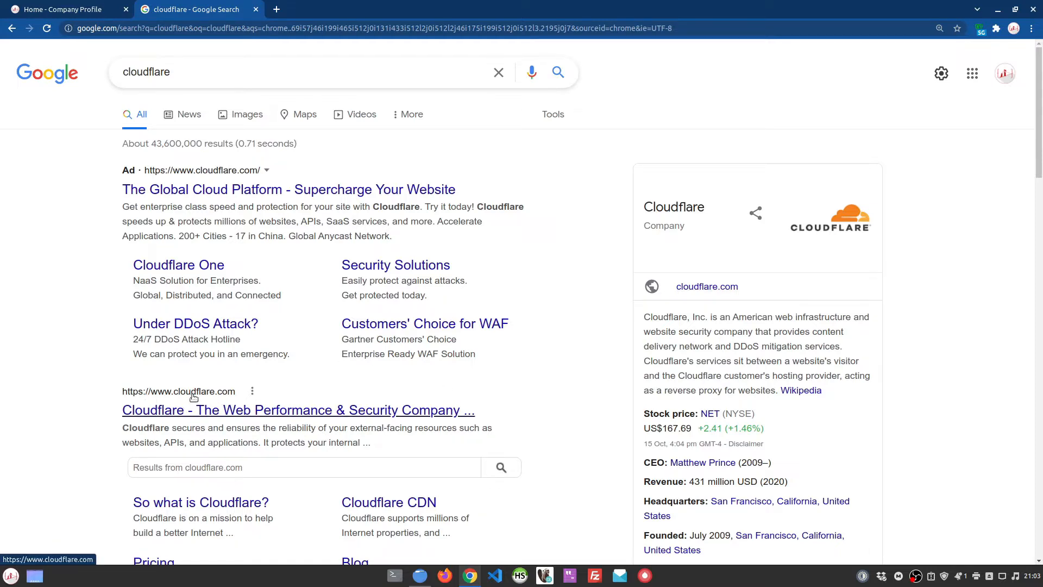
click(305, 409)
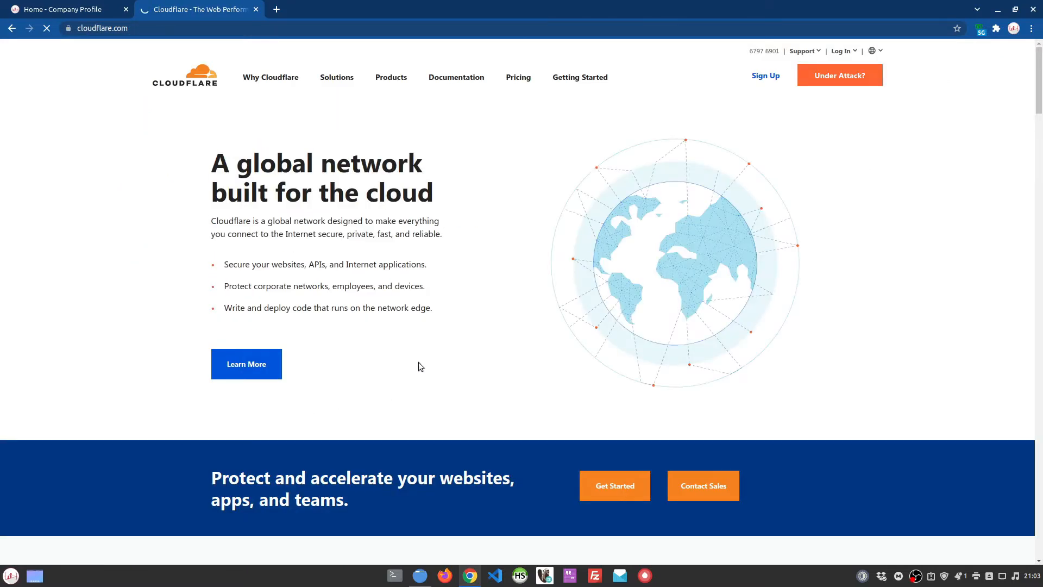
Step: Open the Cloudflare sign-up page and enter the account e-mail address
click(774, 80)
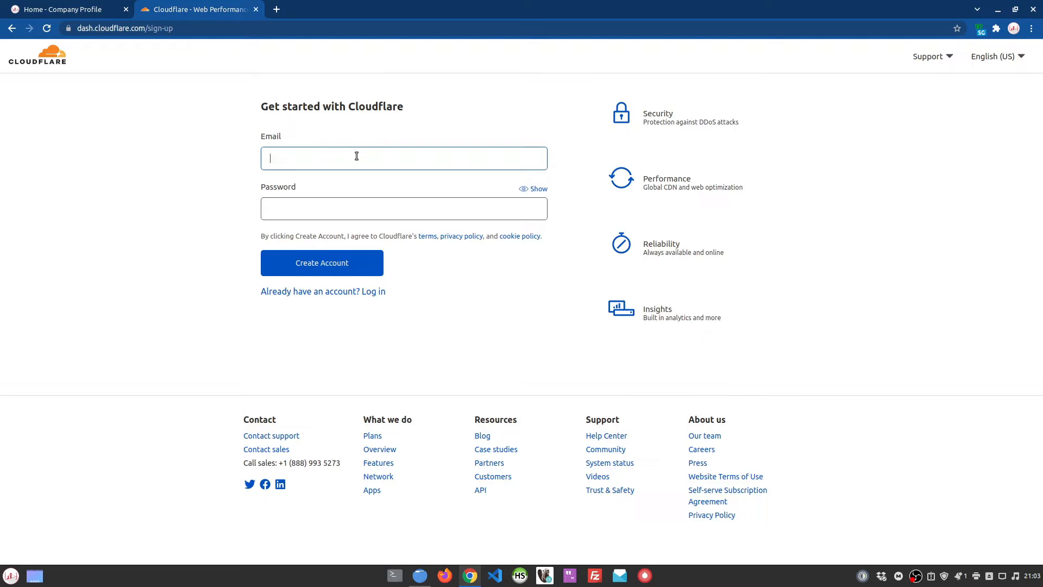
key(Tab)
key(Tab)
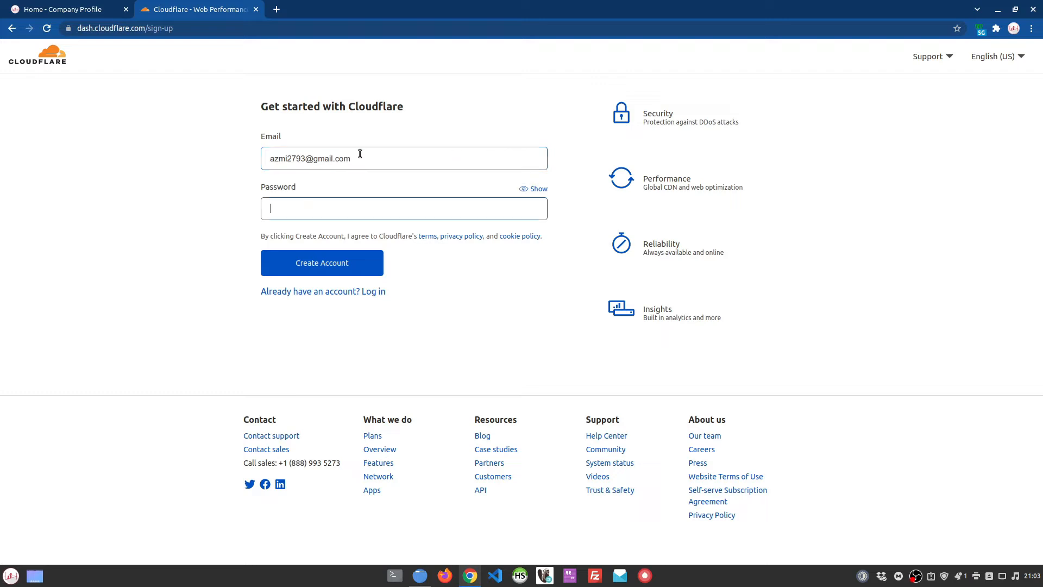
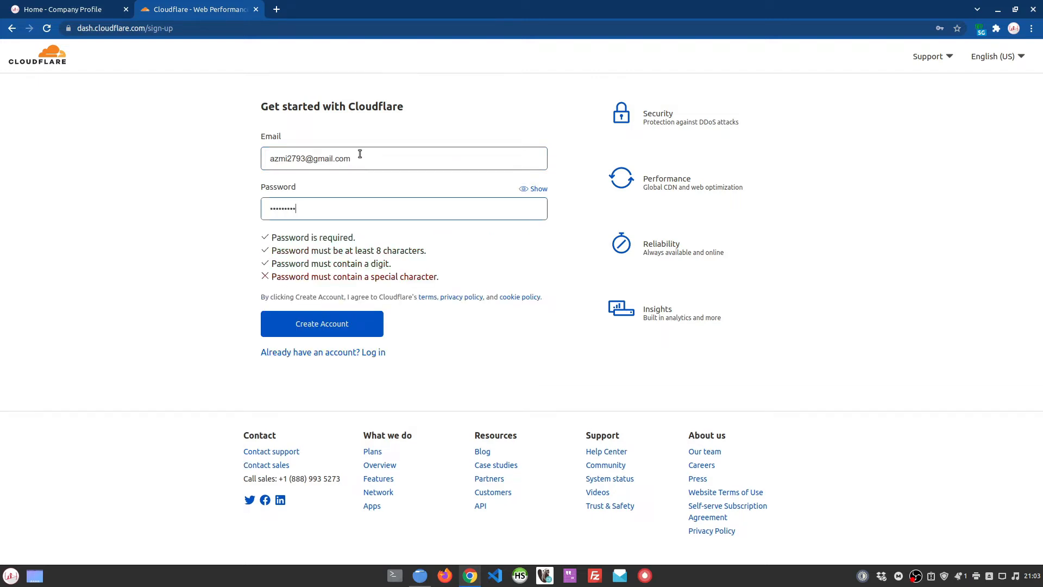
Step: Enter the account password, retyping it so it includes a digit and a special character
key(ctrl+plus)
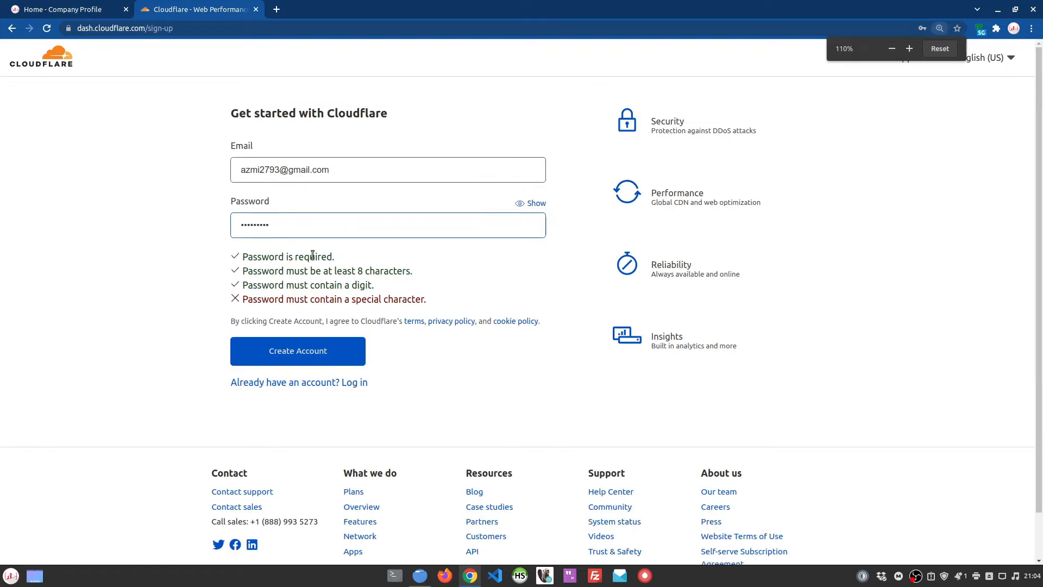
key(ctrl+plus)
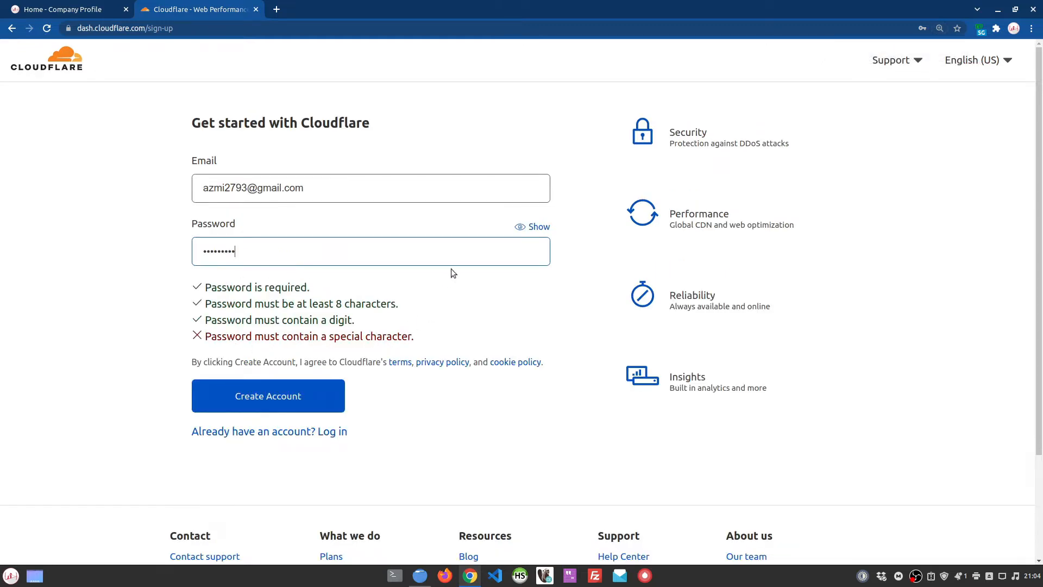
key(ctrl+a)
Step: Review the password requirements listed below the password field
drag(310, 303, 395, 304)
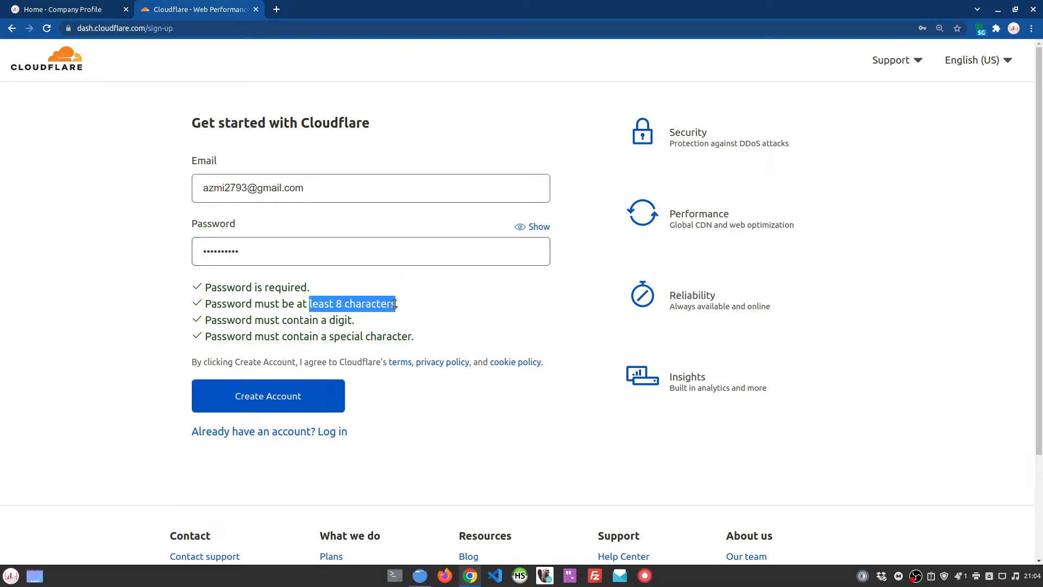
drag(282, 321, 351, 323)
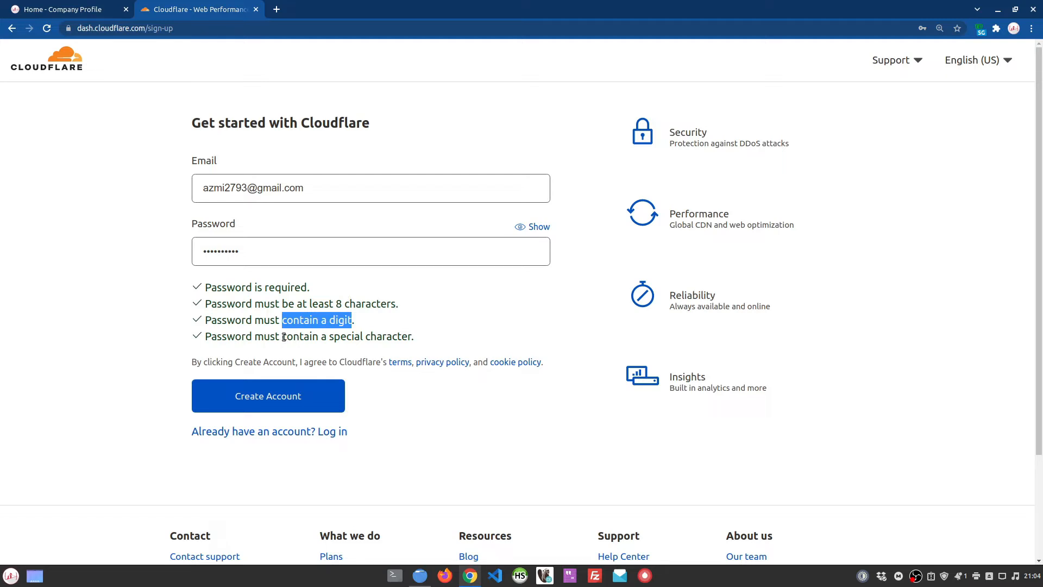
drag(284, 337, 412, 335)
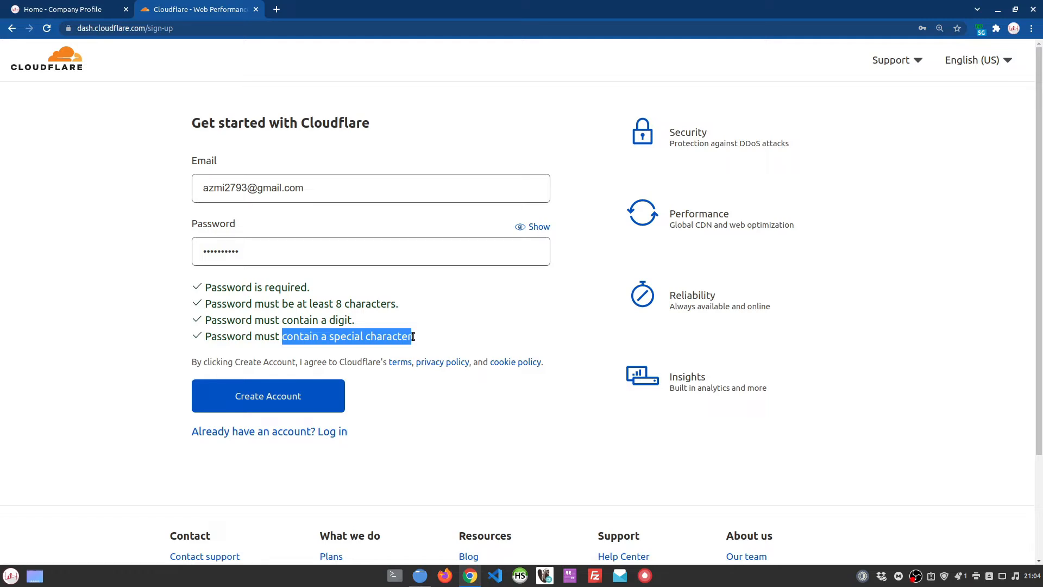
click(270, 255)
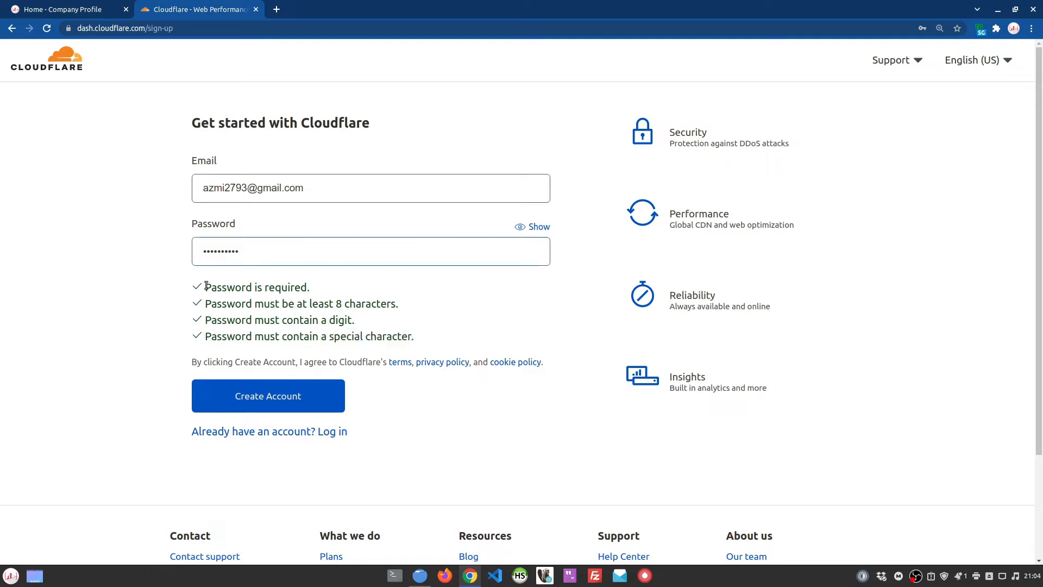
drag(207, 285, 422, 334)
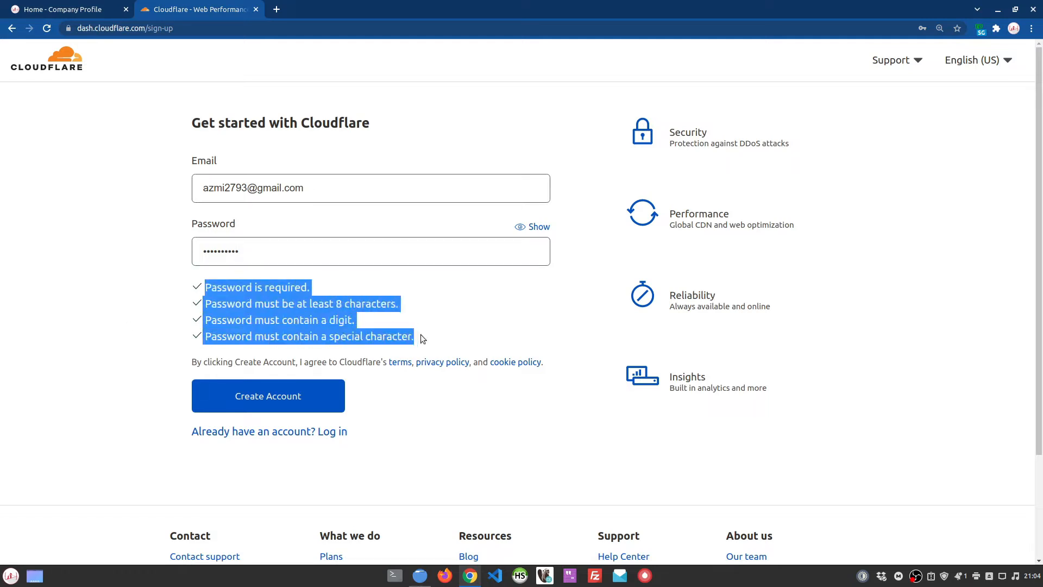
click(458, 337)
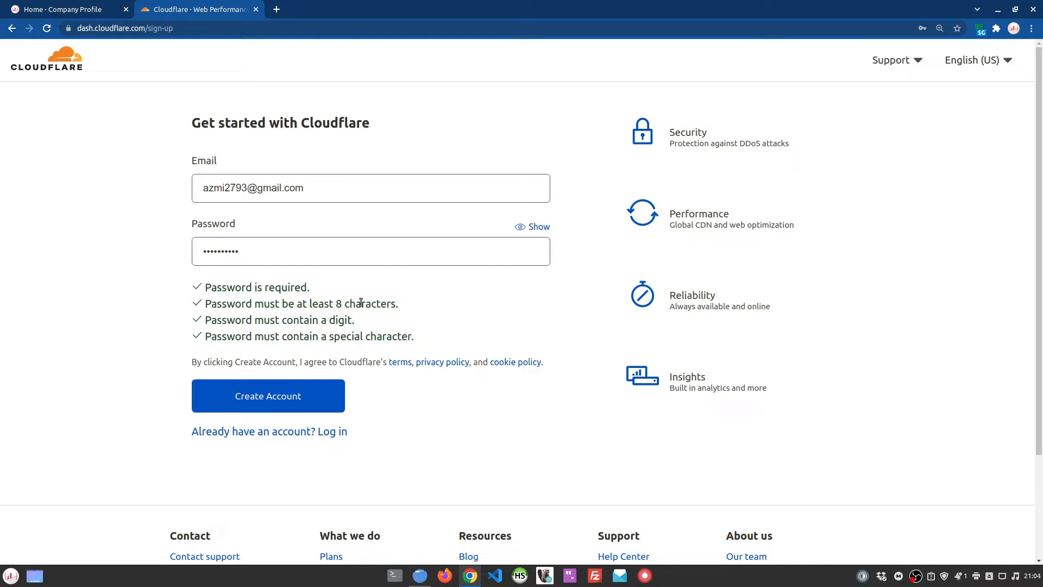
Step: Create the account, switching the e-mail to a different user name, and let the browser save the password
click(325, 401)
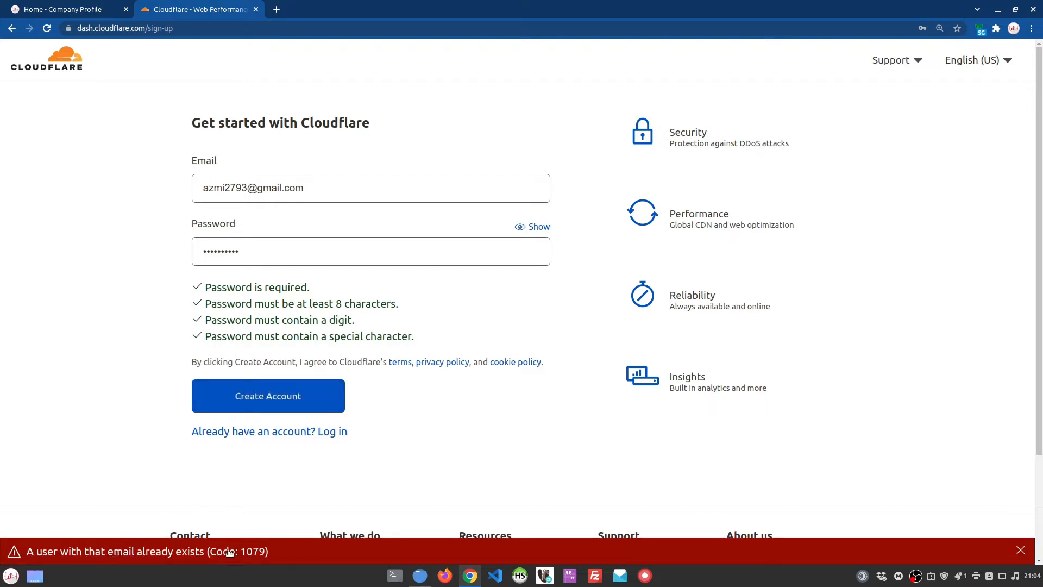
double_click(247, 190)
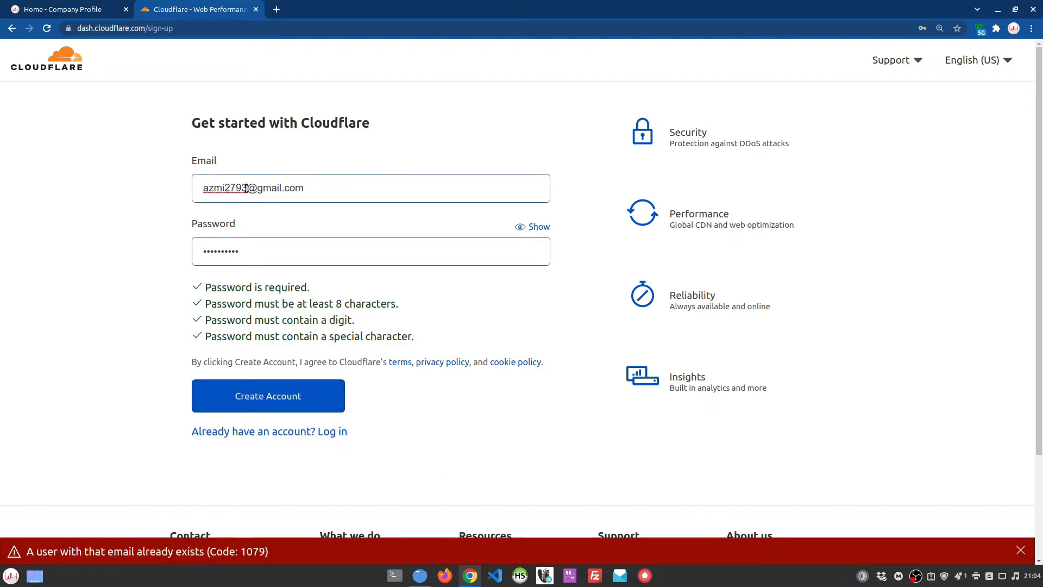
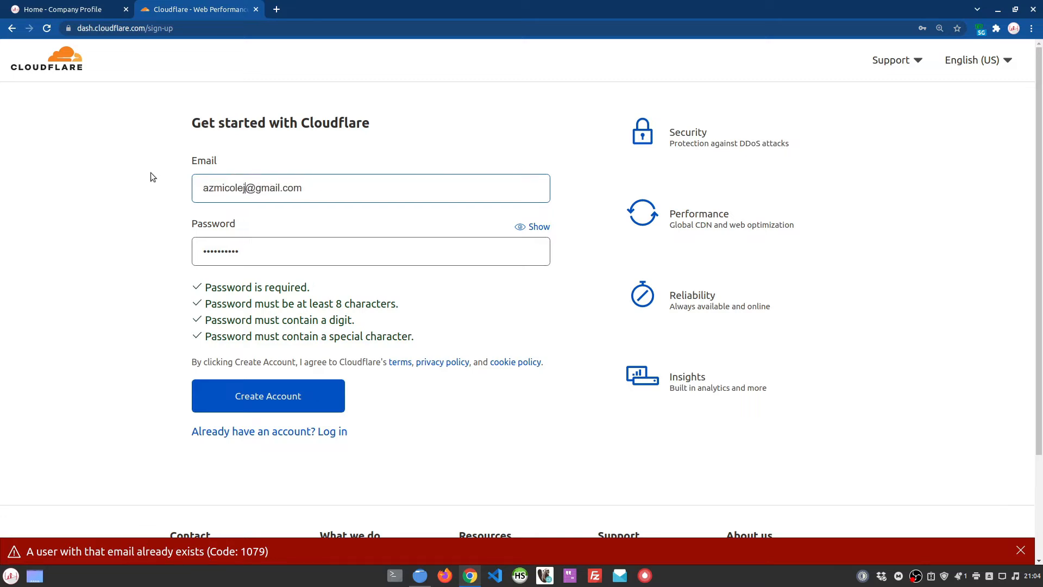
click(338, 400)
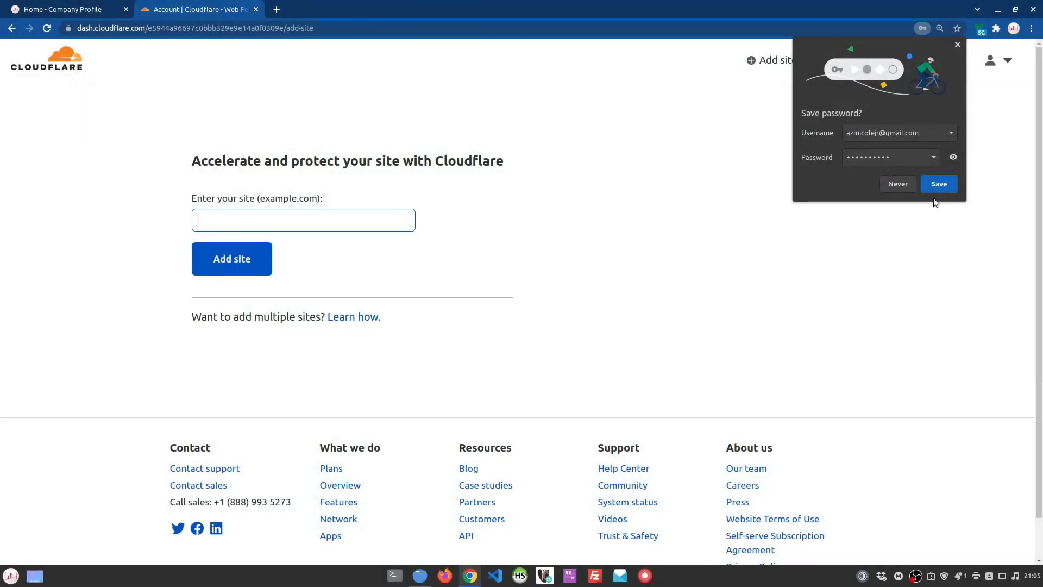
click(940, 188)
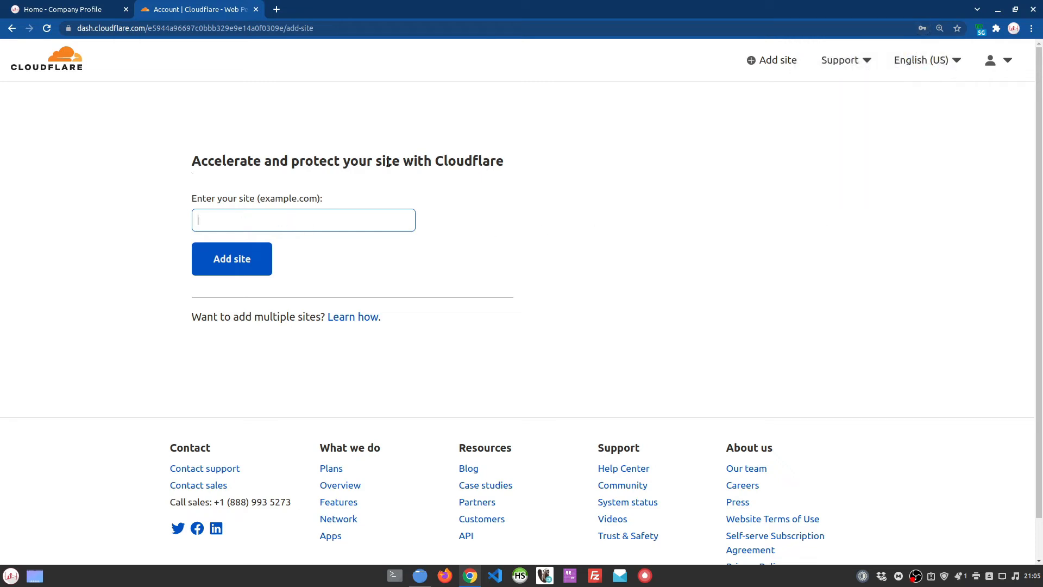
Step: Copy the website address from the other tab and add the site as muhazmi.my.id
click(95, 4)
click(157, 28)
key(ctrl+c)
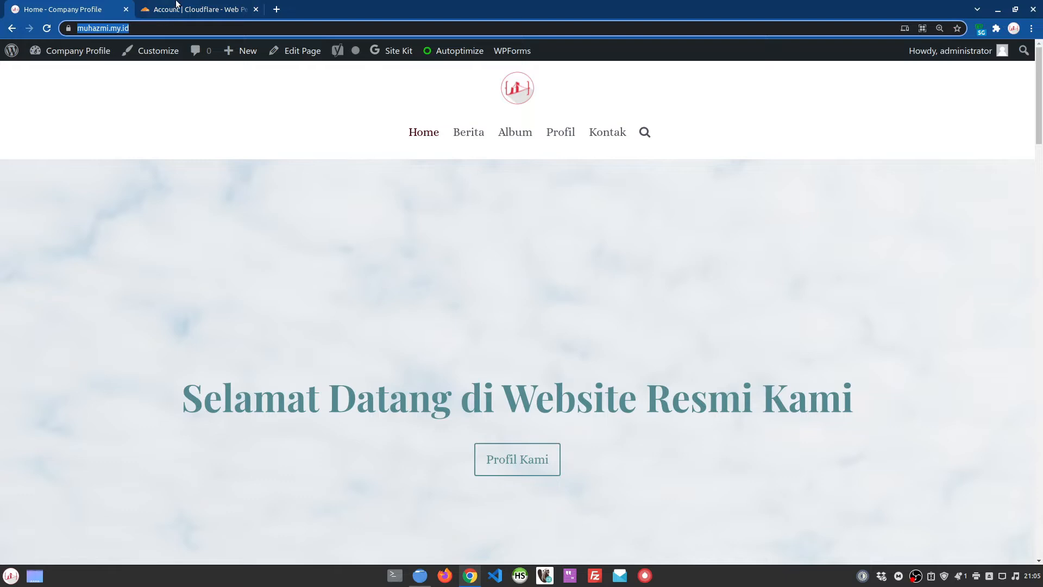
click(177, 7)
key(ctrl+v)
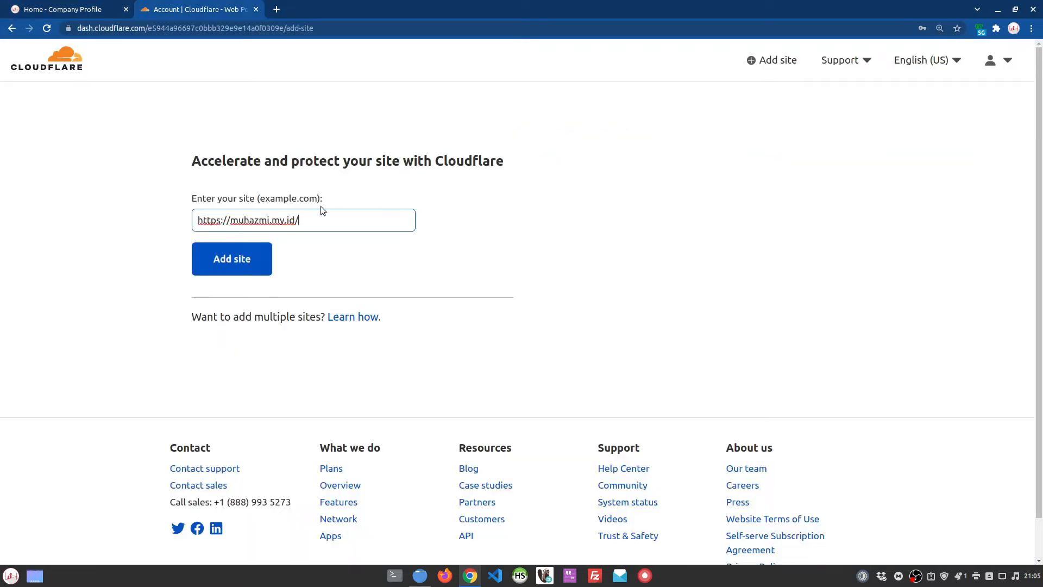
key(BackSpace)
key(shift+Home)
key(BackSpace)
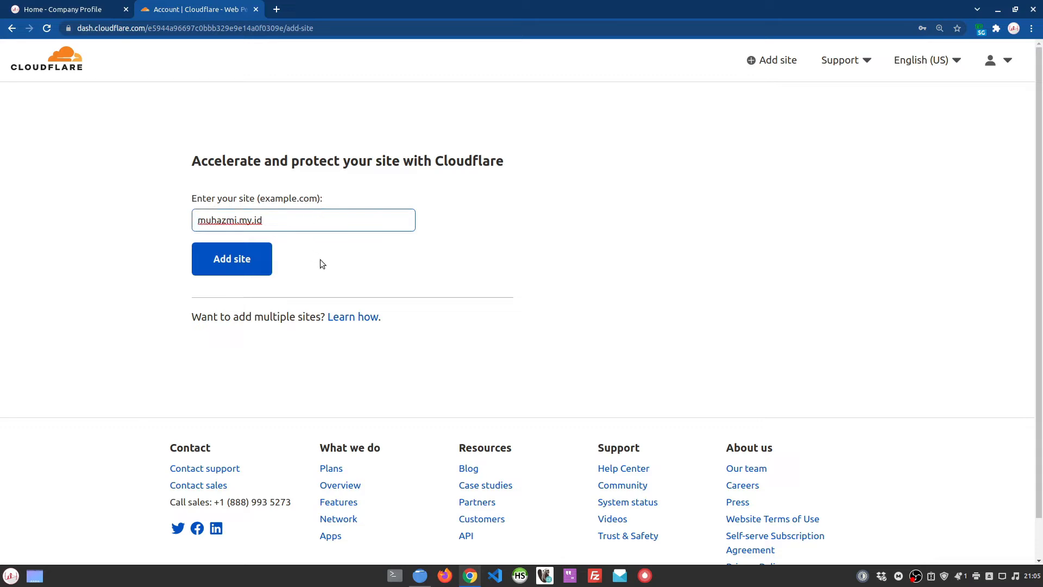
click(250, 264)
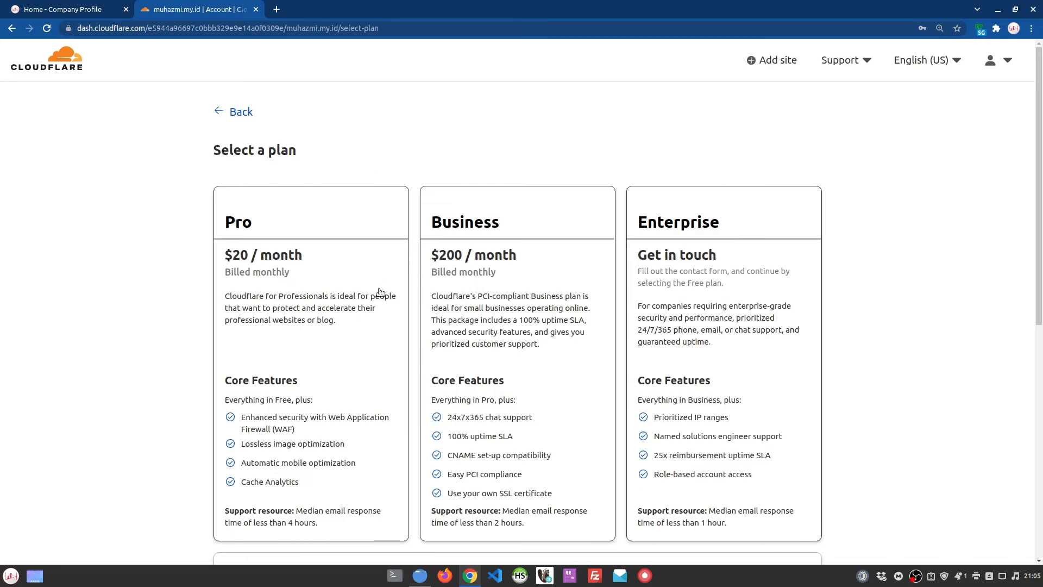
Step: Select the Free plan and continue
scroll(386, 277, down, 6)
scroll(450, 256, up, 2)
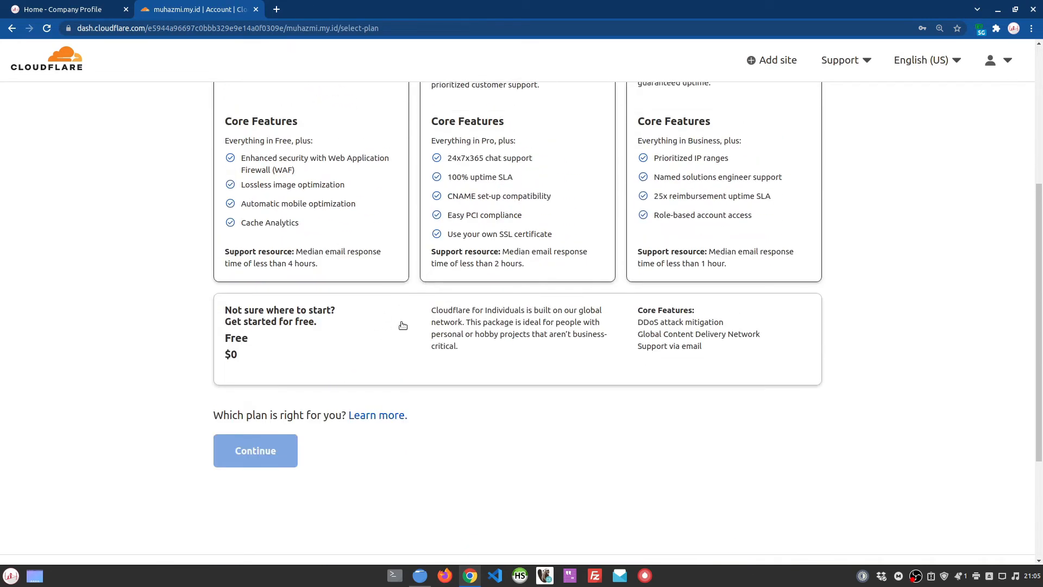
click(353, 329)
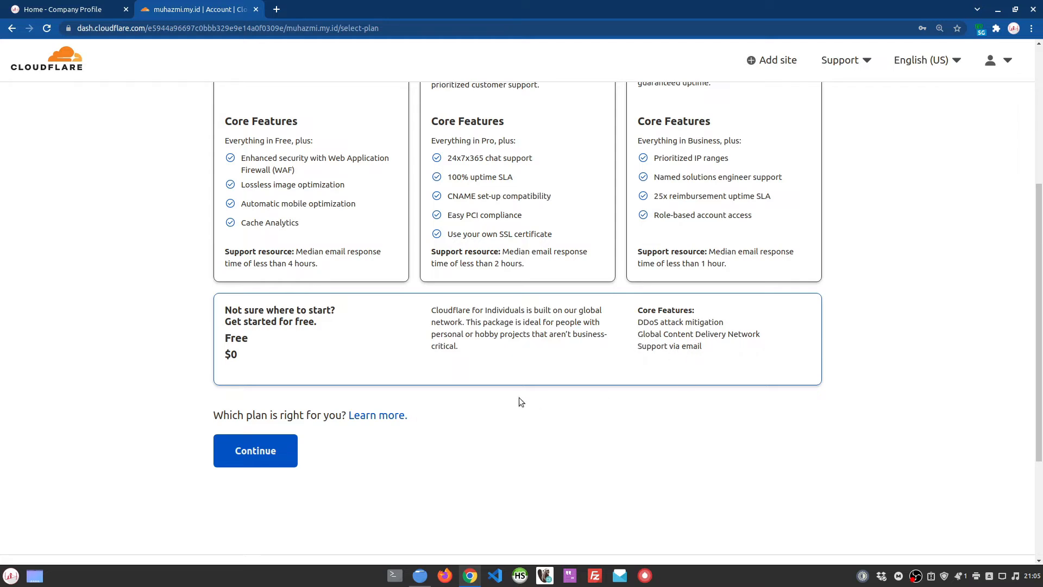
click(277, 449)
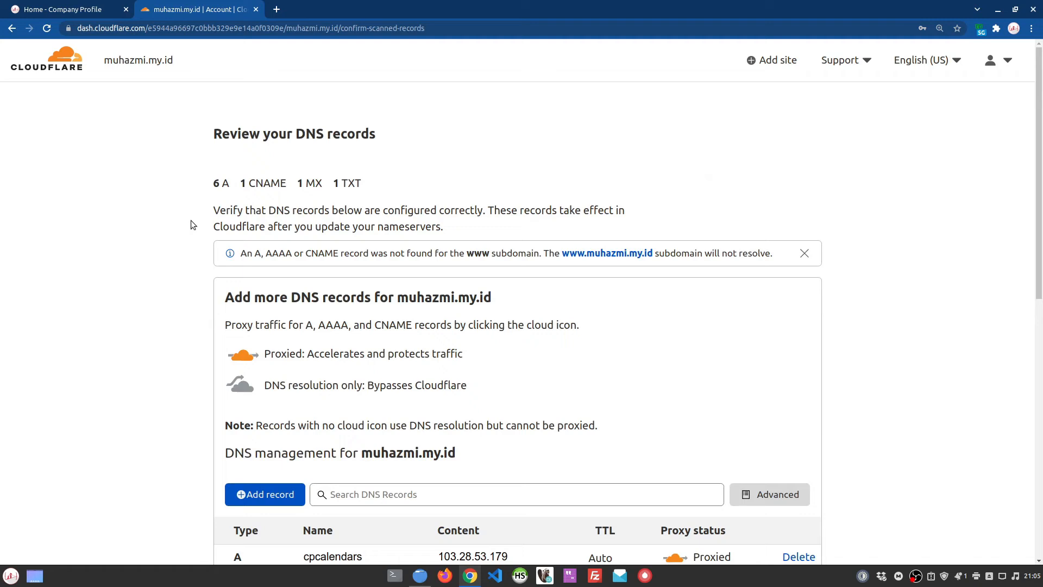
Step: Review the scanned DNS records for the domain and continue
scroll(197, 217, down, 4)
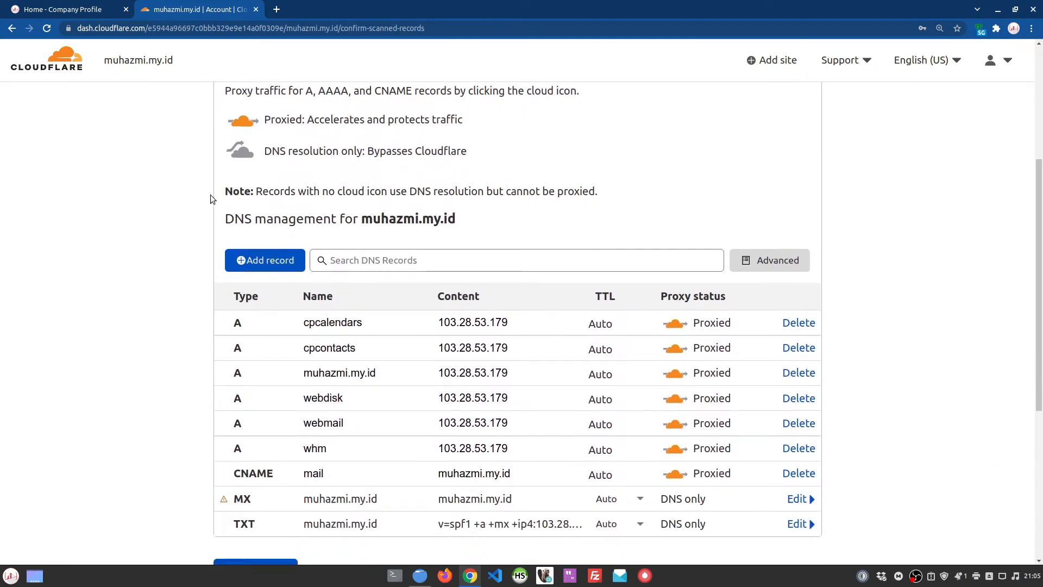
scroll(210, 194, down, 2)
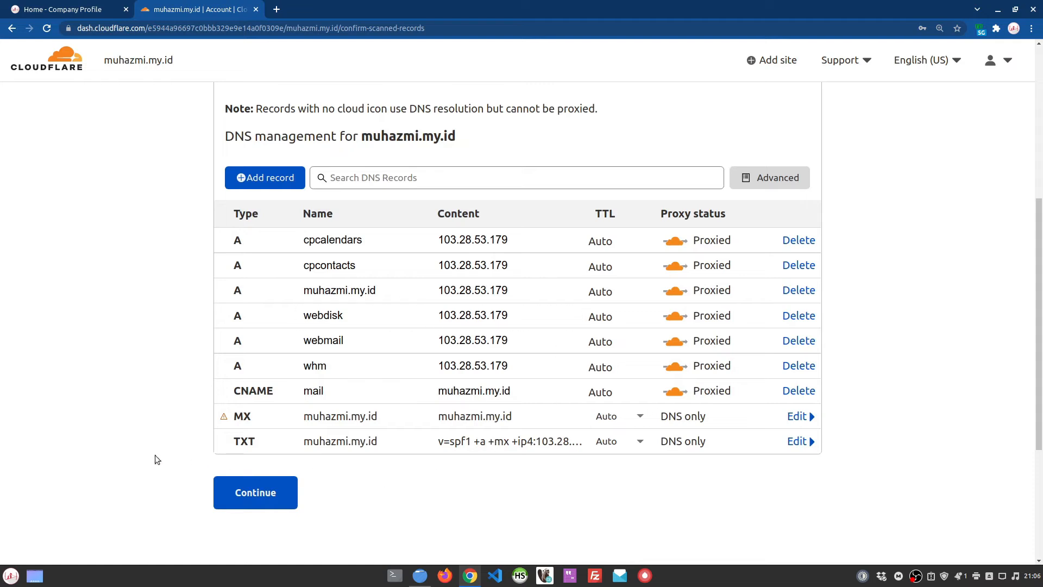
click(265, 507)
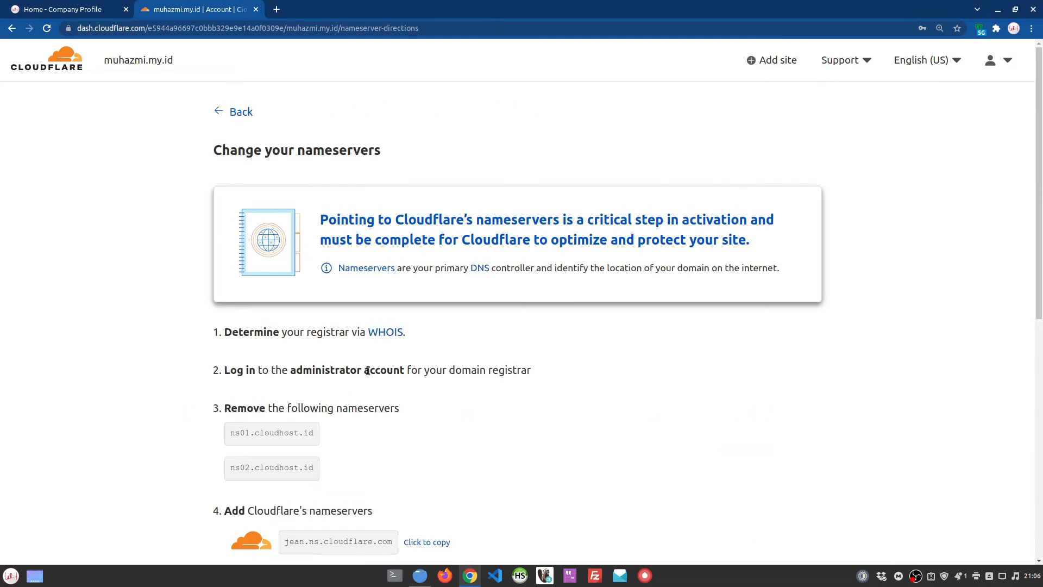
Step: Examine the nameserver change instructions, including the current nameservers to remove and Cloudflare's nameservers to add
drag(213, 153, 373, 145)
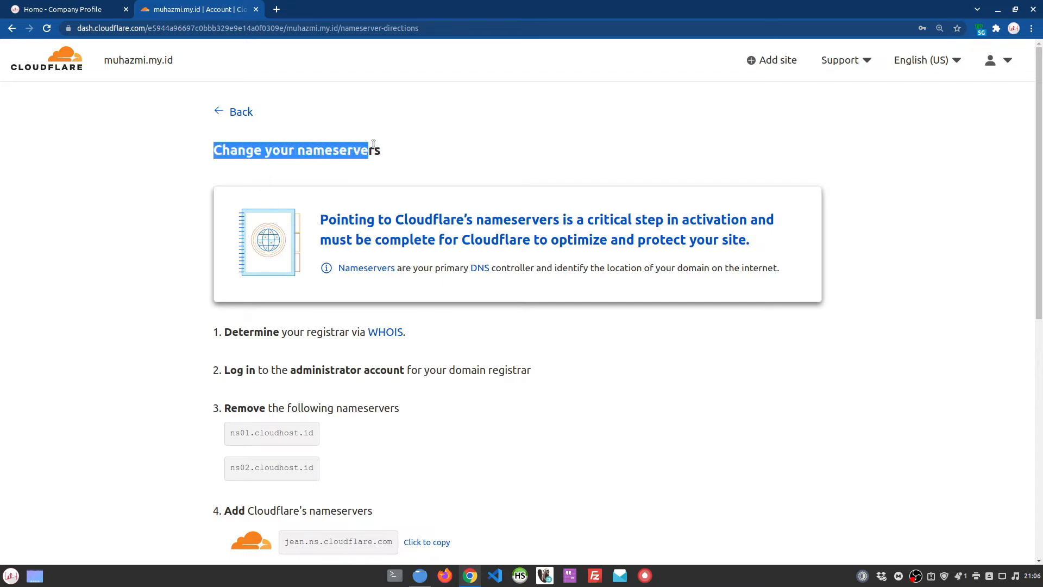
click(362, 148)
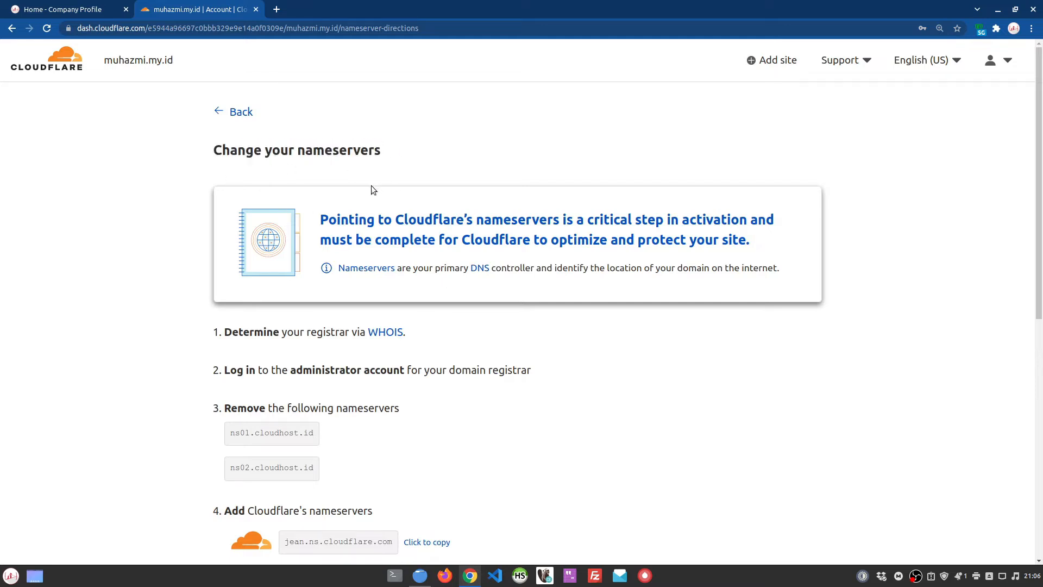
scroll(319, 274, down, 3)
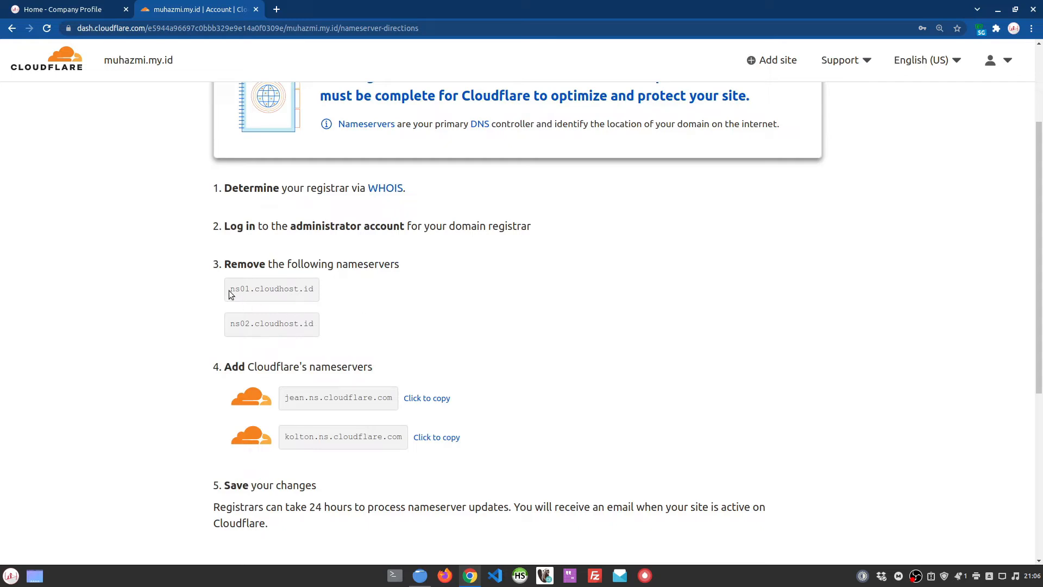
drag(229, 291, 313, 289)
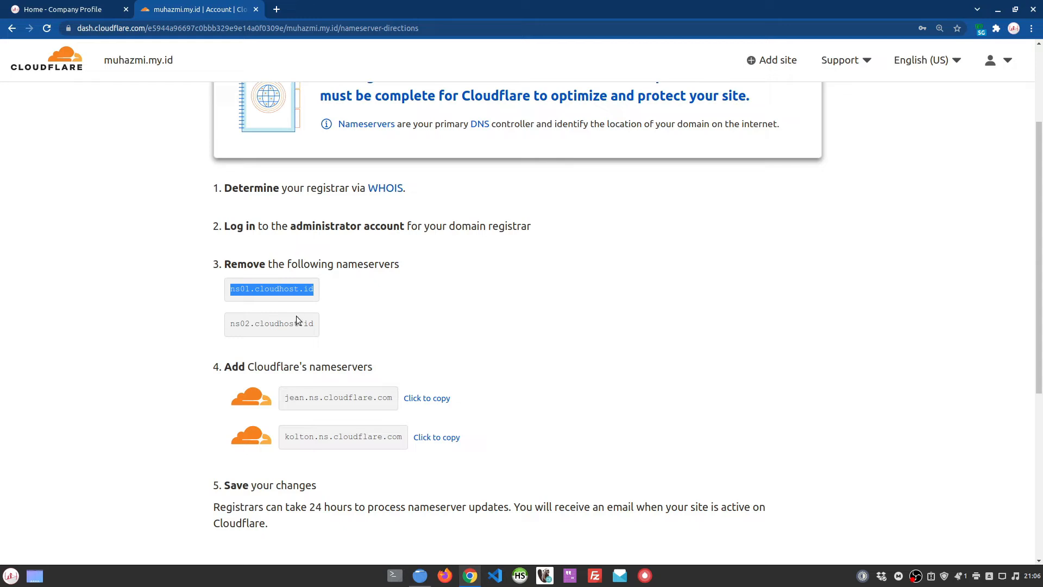
Step: Search for IDCloudHost in a new tab and open the IDCloudHost website
scroll(295, 320, down, 2)
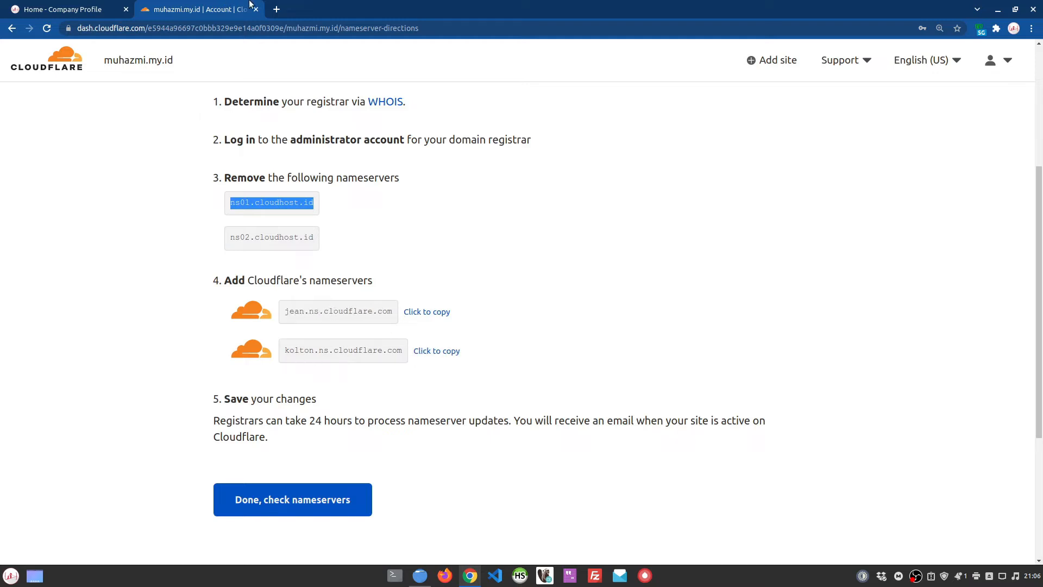
click(277, 9)
text(id)
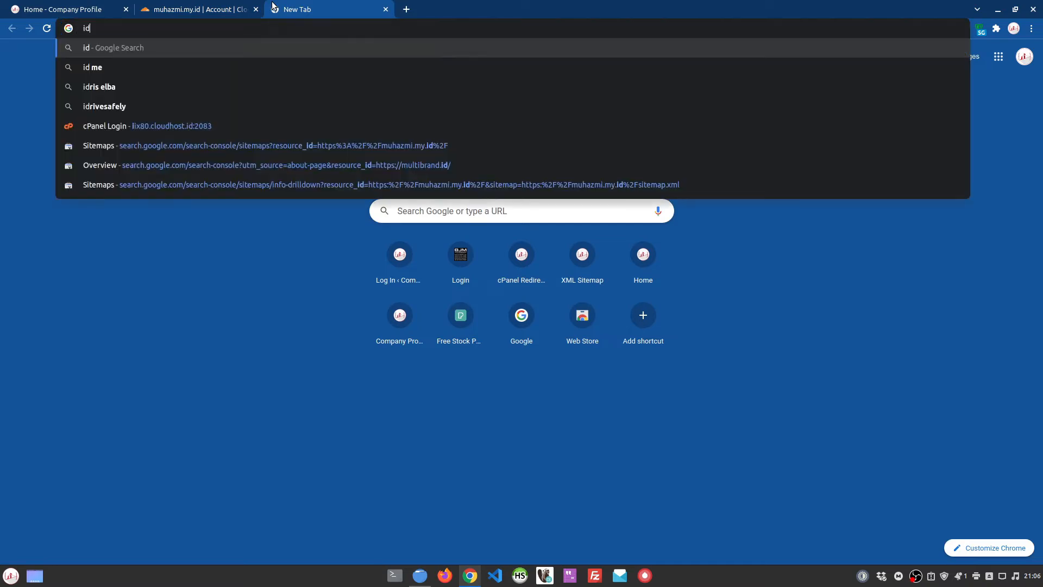
text(cloudhost)
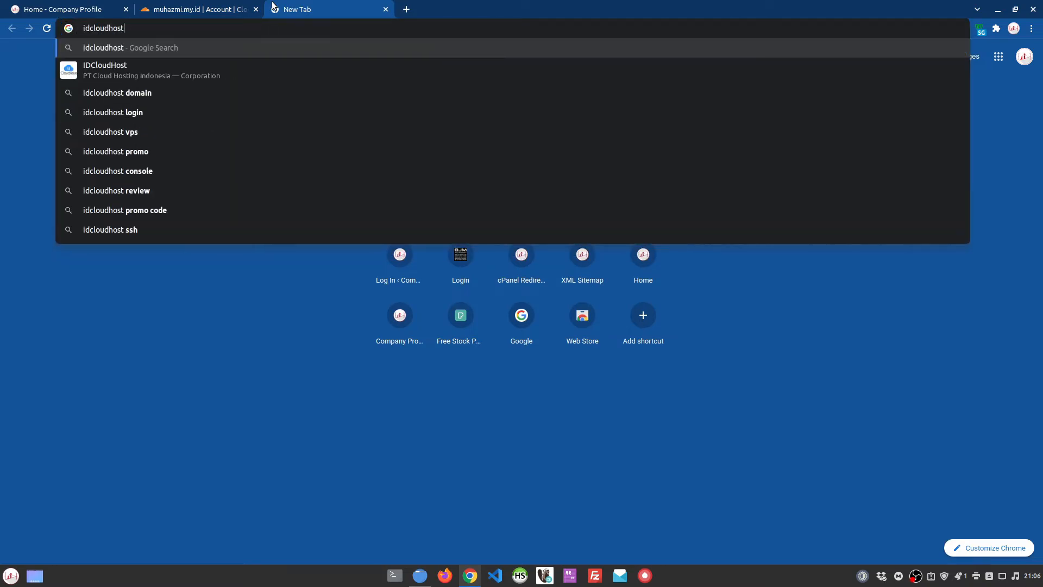
key(Return)
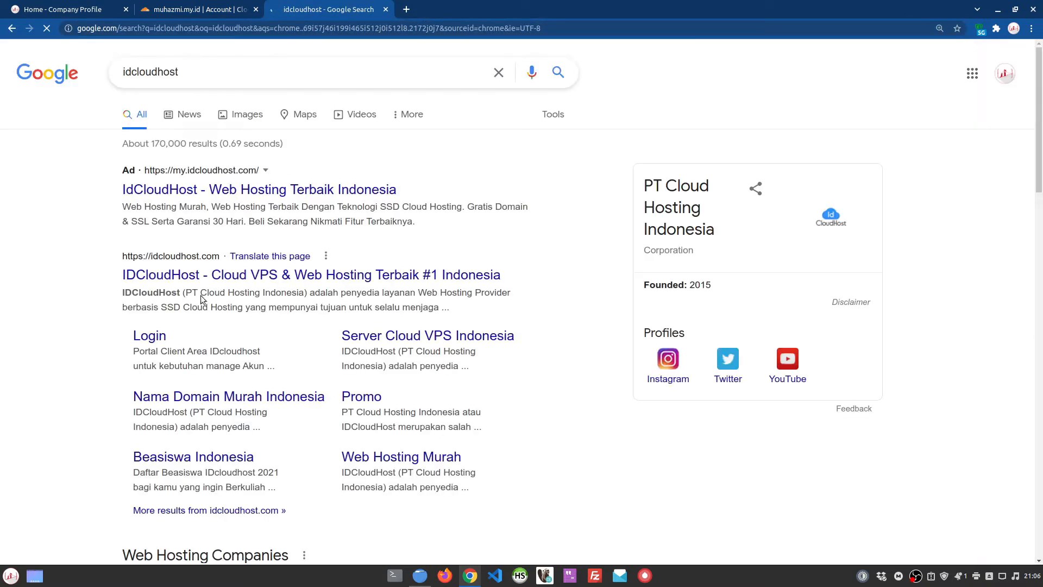
click(222, 277)
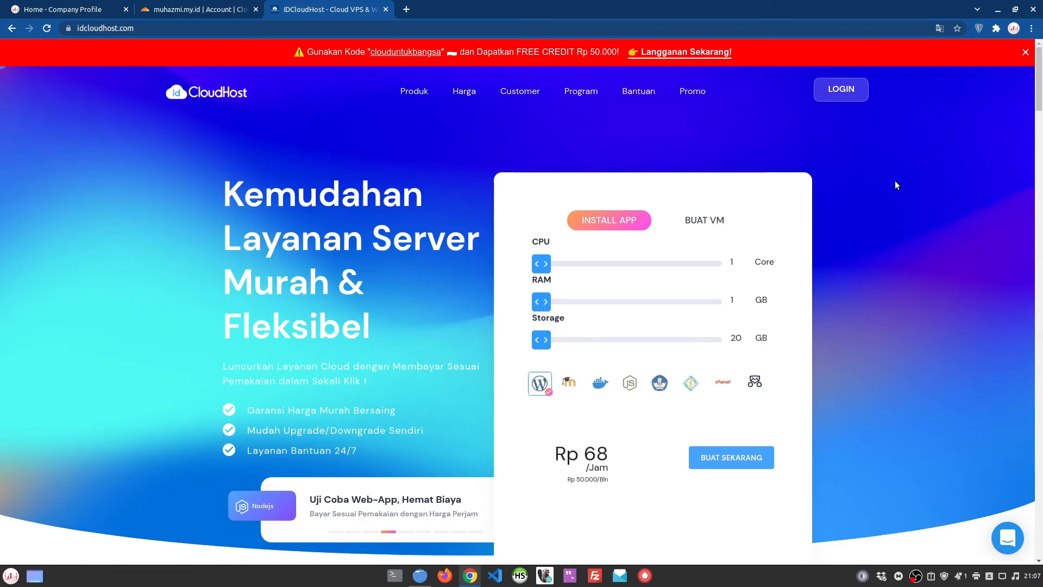
Step: Log in to the IDCloudHost client area with the saved account details
click(849, 91)
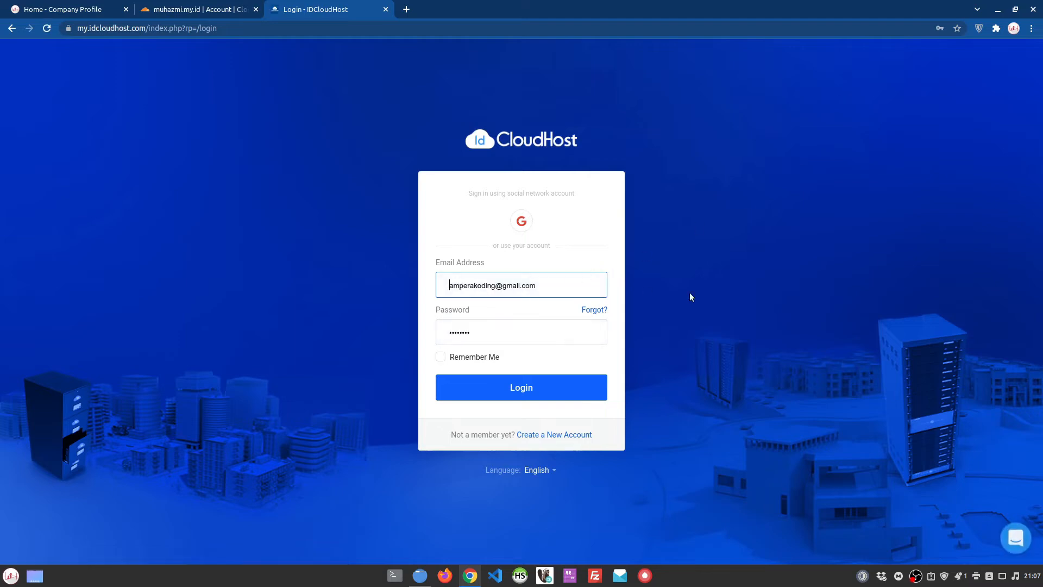
click(540, 396)
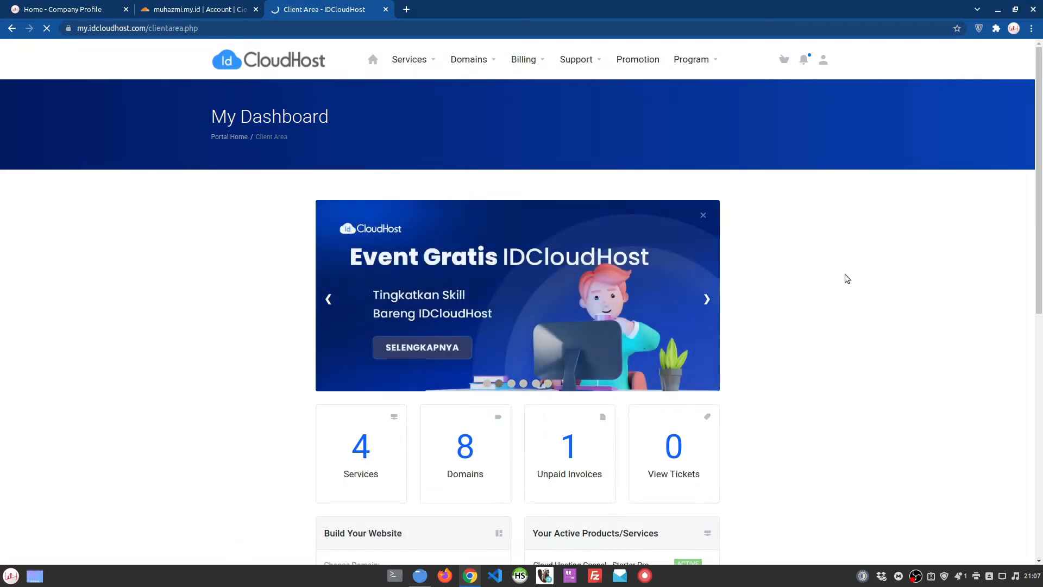
Step: Open the muhazmi.my.id domain from the list of registered domains
click(105, 4)
click(134, 28)
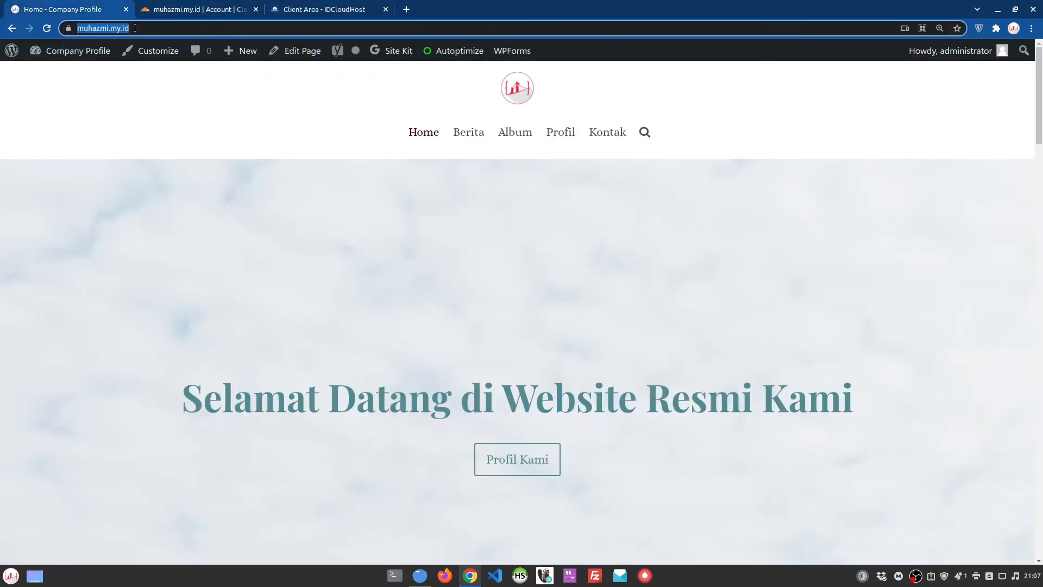
click(330, 3)
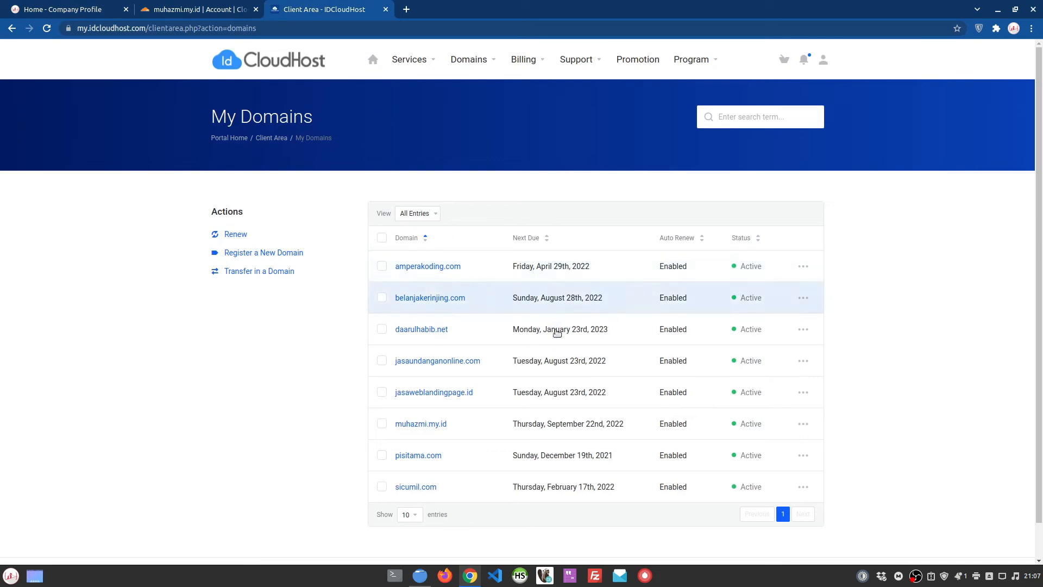
click(582, 429)
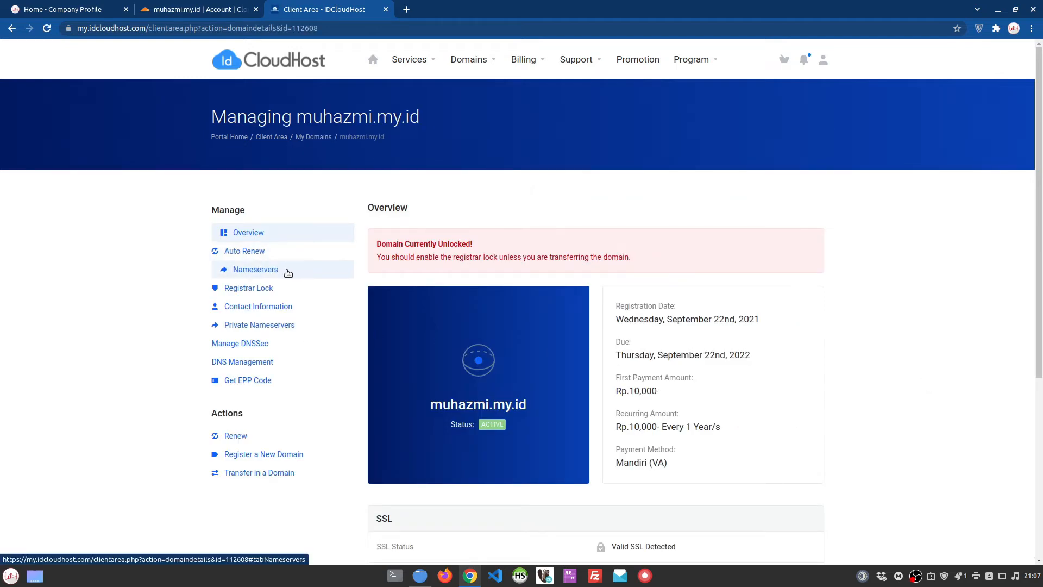
Step: Open the domain's nameserver settings and replace Nameserver 1 with jean.ns.cloudflare.com copied from Cloudflare
click(289, 272)
drag(502, 354, 332, 338)
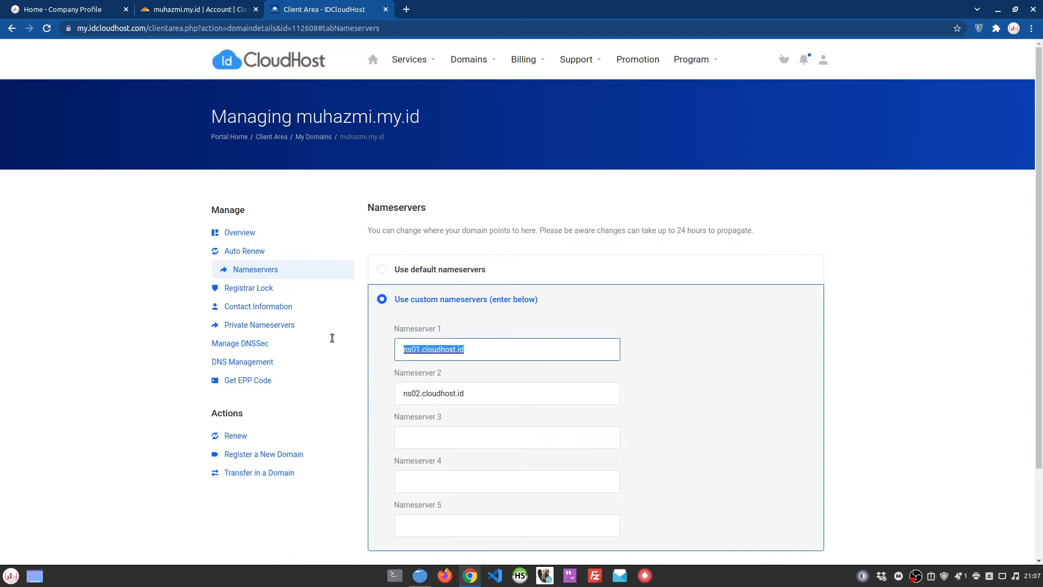
click(241, 4)
click(421, 314)
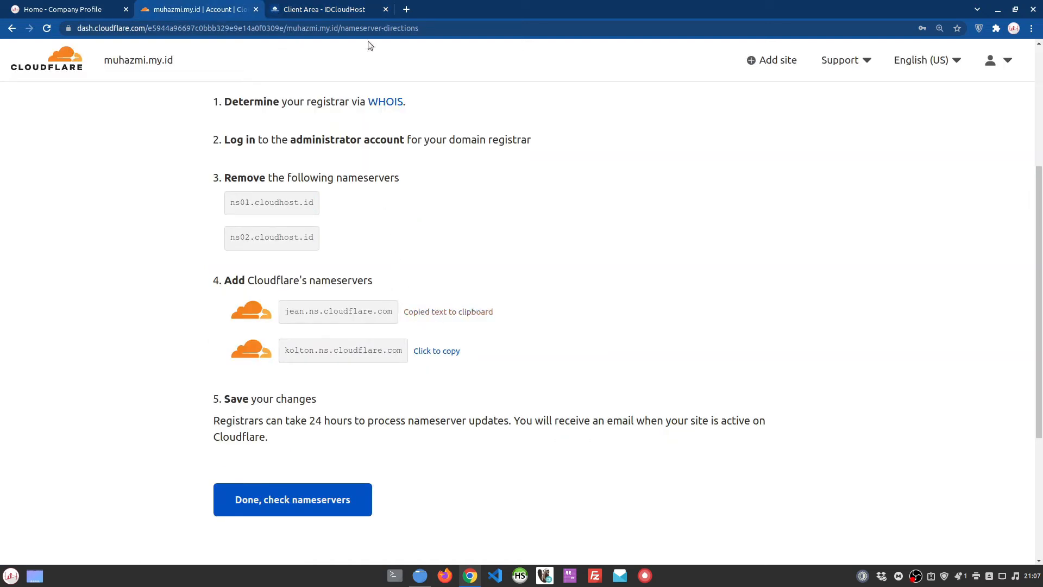
click(347, 9)
key(ctrl+v)
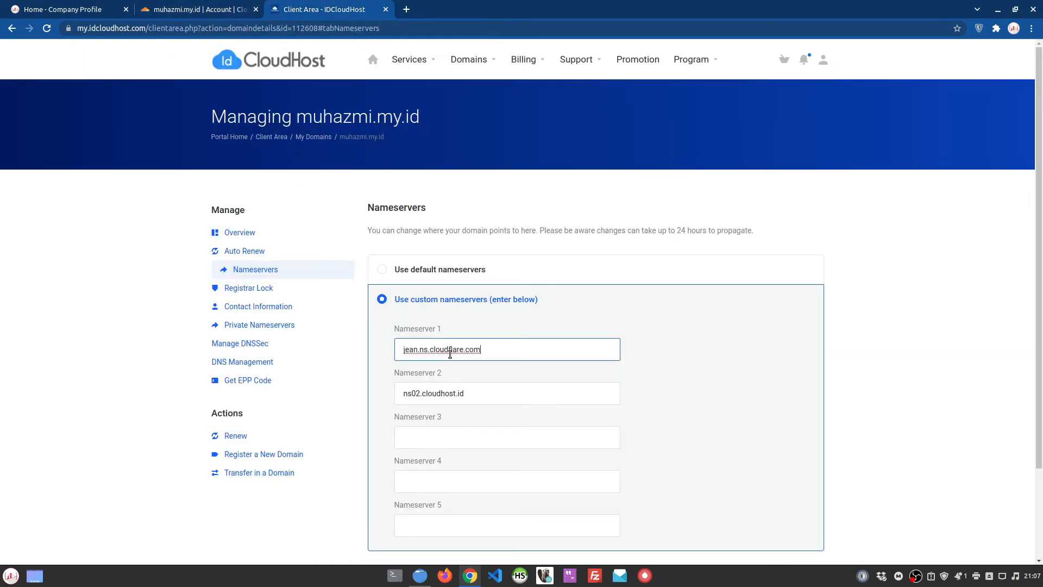
Step: Copy kolton.ns.cloudflare.com from Cloudflare and replace Nameserver 2 with it
click(241, 9)
click(426, 351)
click(319, 9)
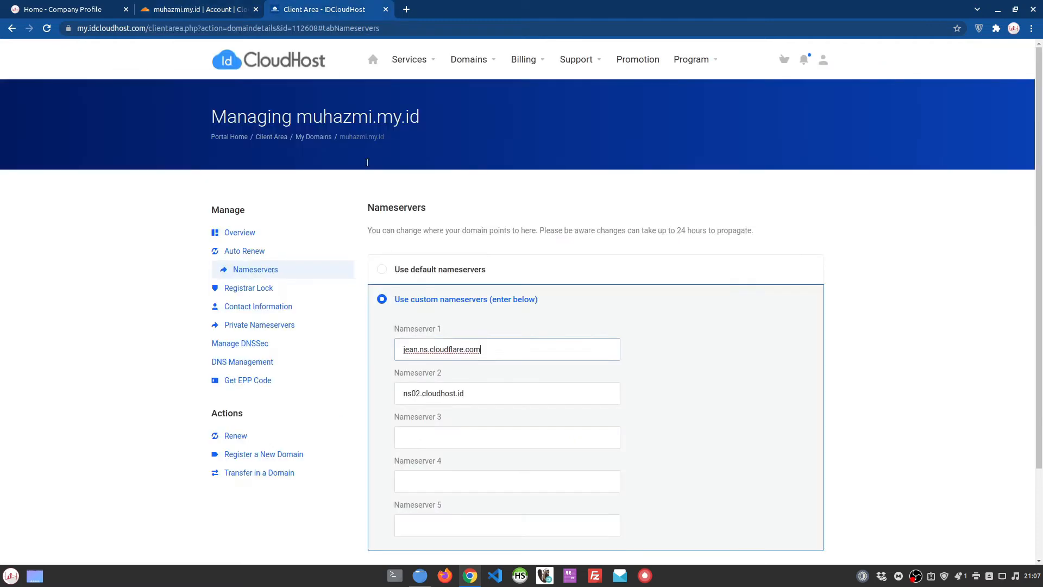
triple_click(471, 391)
key(ctrl+v)
key(ctrl+plus)
key(ctrl+plus)
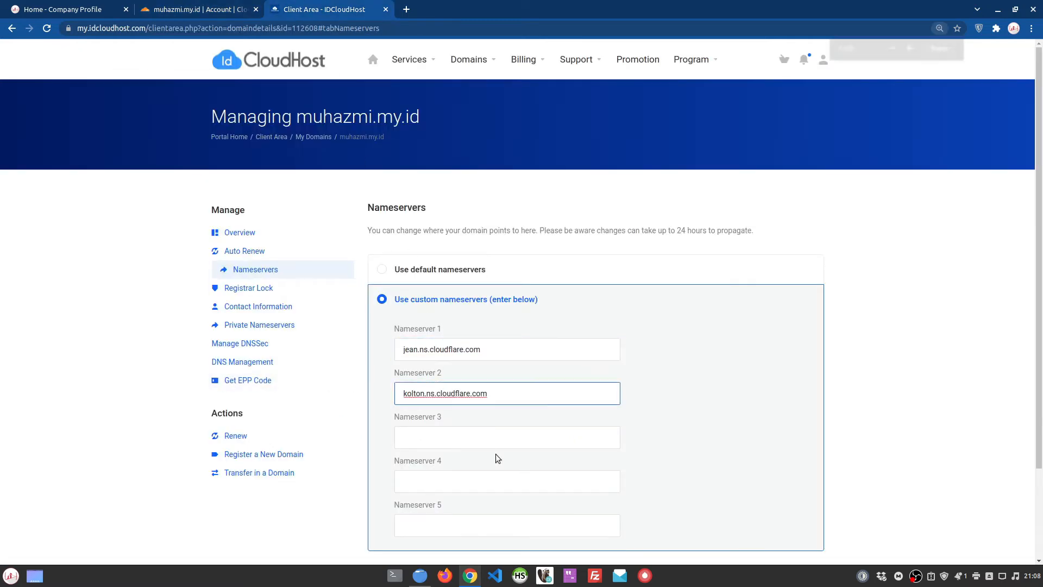
scroll(497, 454, down, 2)
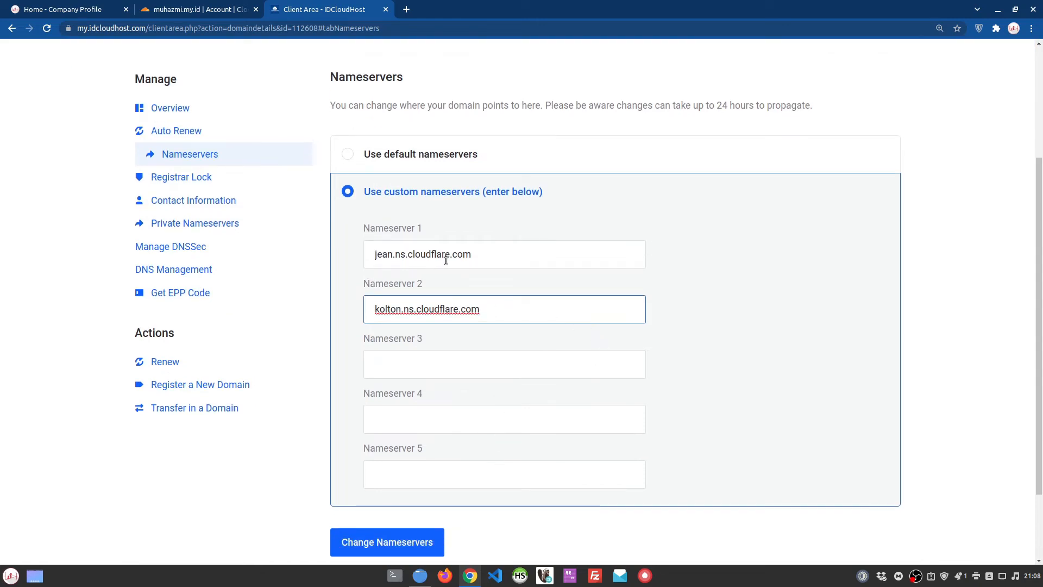
Step: Compare the entered nameservers with Cloudflare's list and apply the nameserver change
click(242, 5)
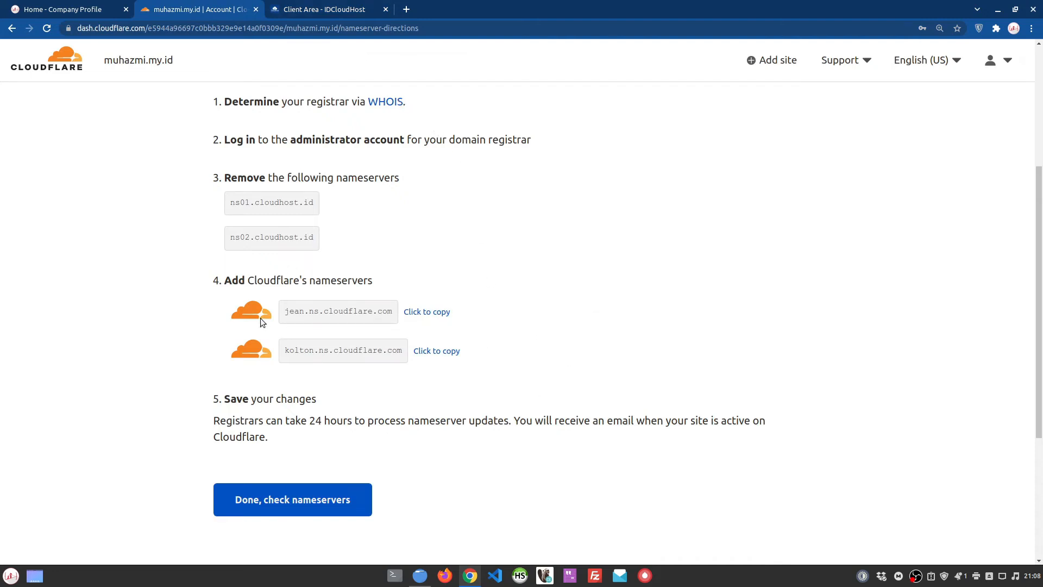
drag(283, 314, 368, 312)
drag(324, 358, 387, 348)
click(323, 8)
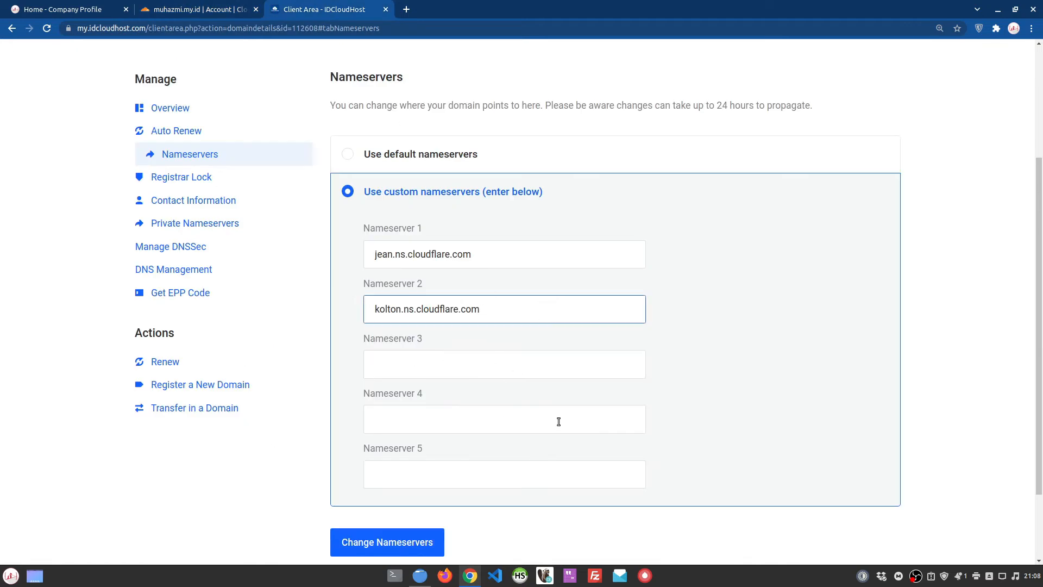
scroll(559, 421, down, 2)
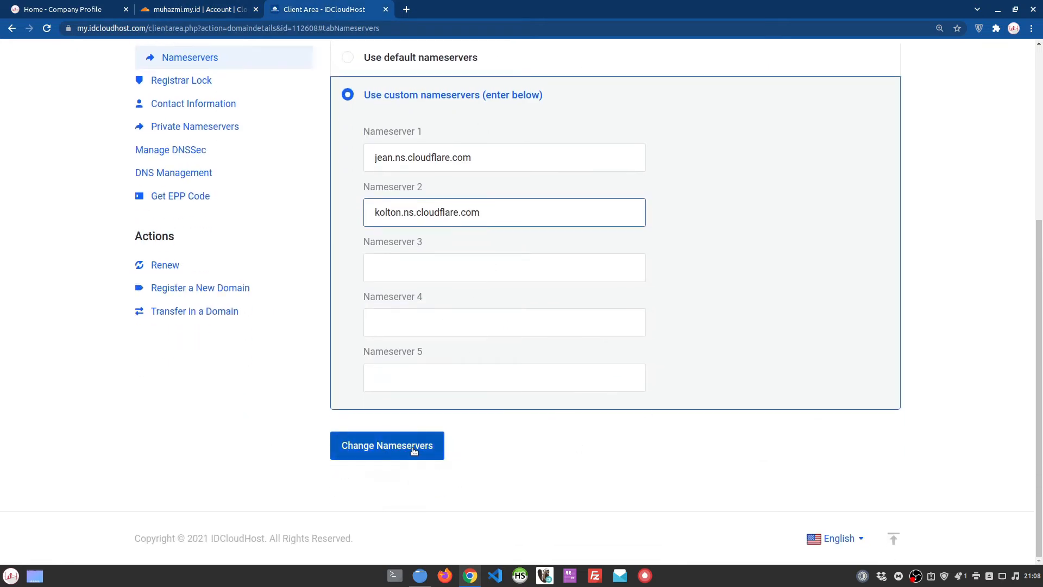
click(387, 455)
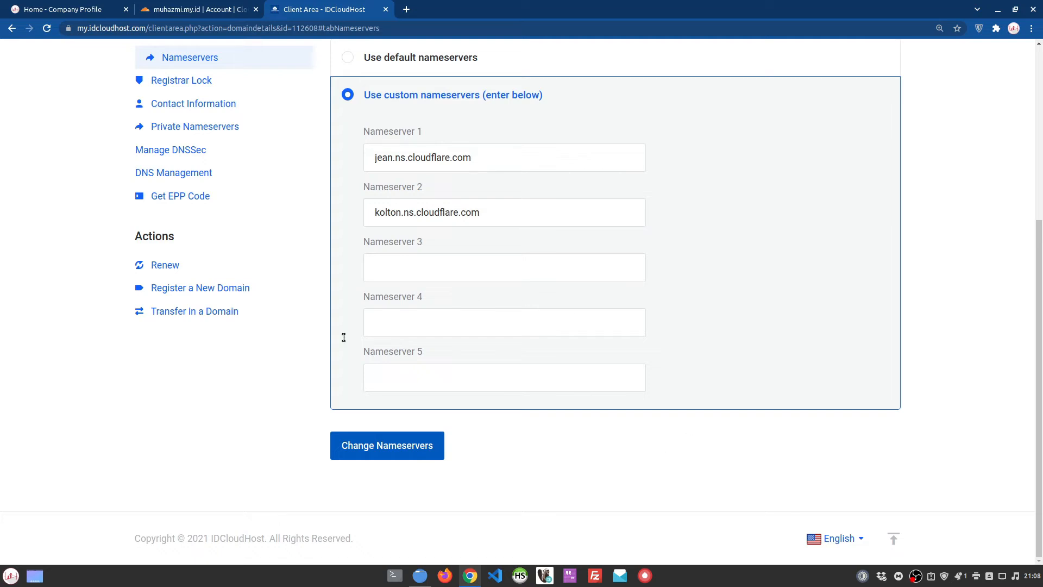
Step: Return to Cloudflare and confirm the nameservers are changed so it checks them
scroll(475, 422, up, 1)
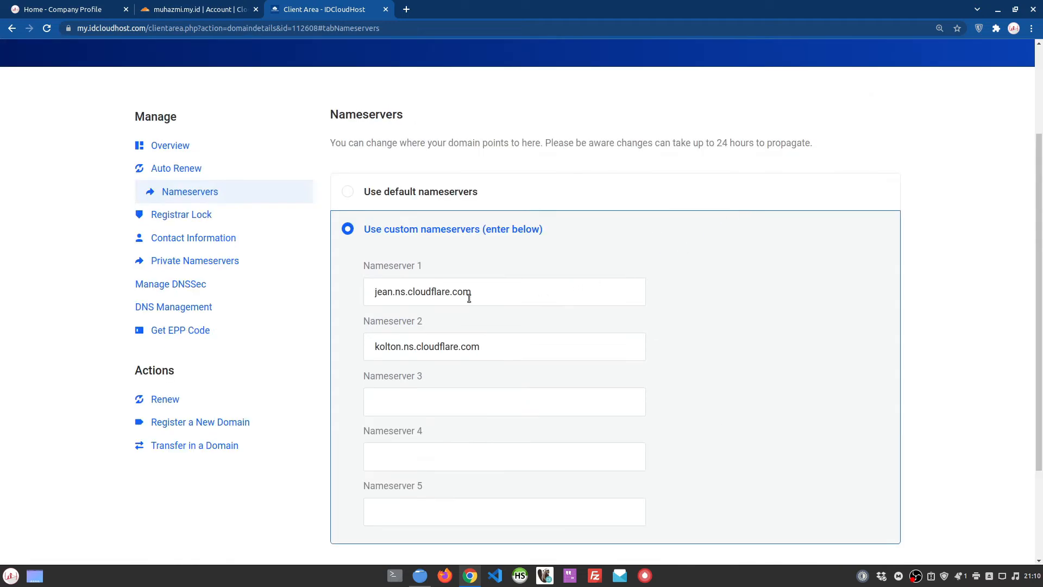
scroll(423, 286, down, 3)
scroll(412, 279, up, 2)
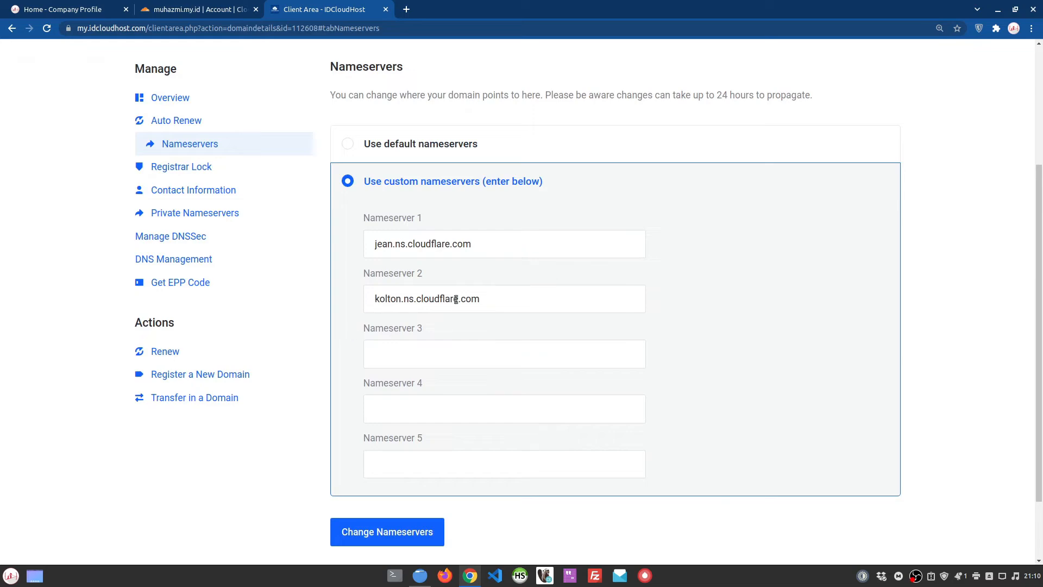
scroll(622, 342, down, 2)
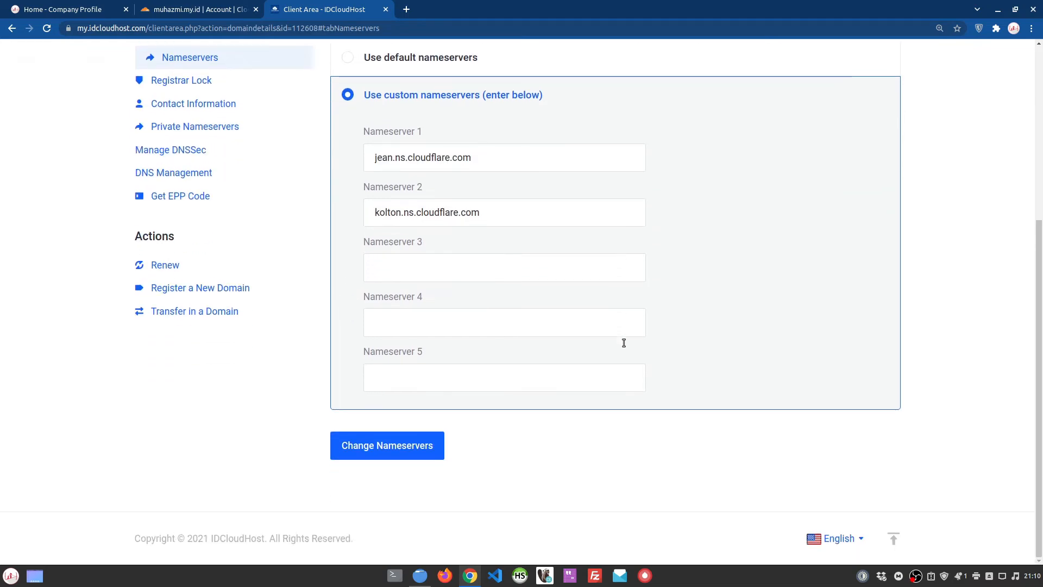
scroll(591, 312, up, 5)
click(182, 6)
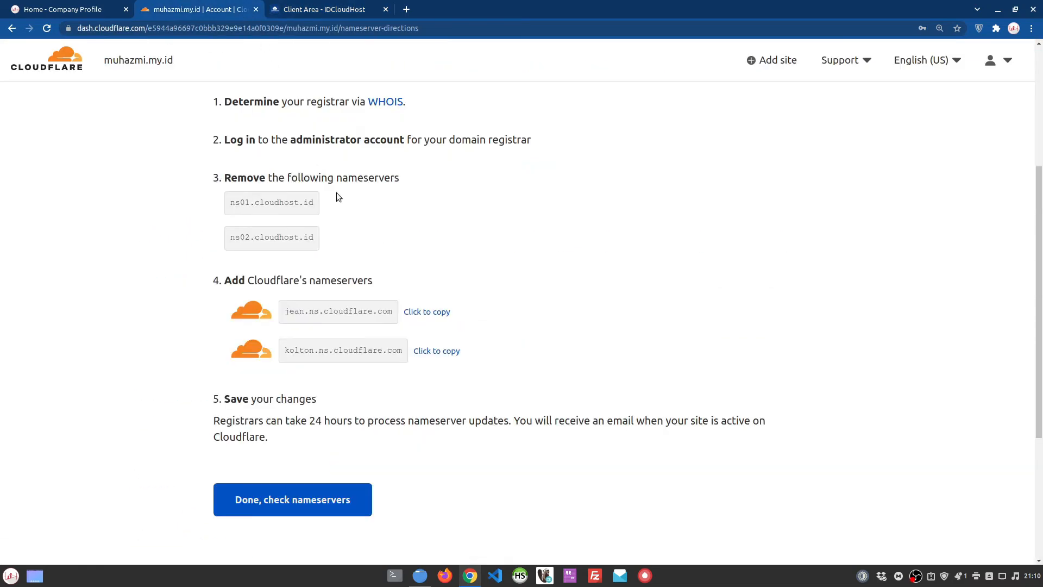
scroll(155, 151, down, 3)
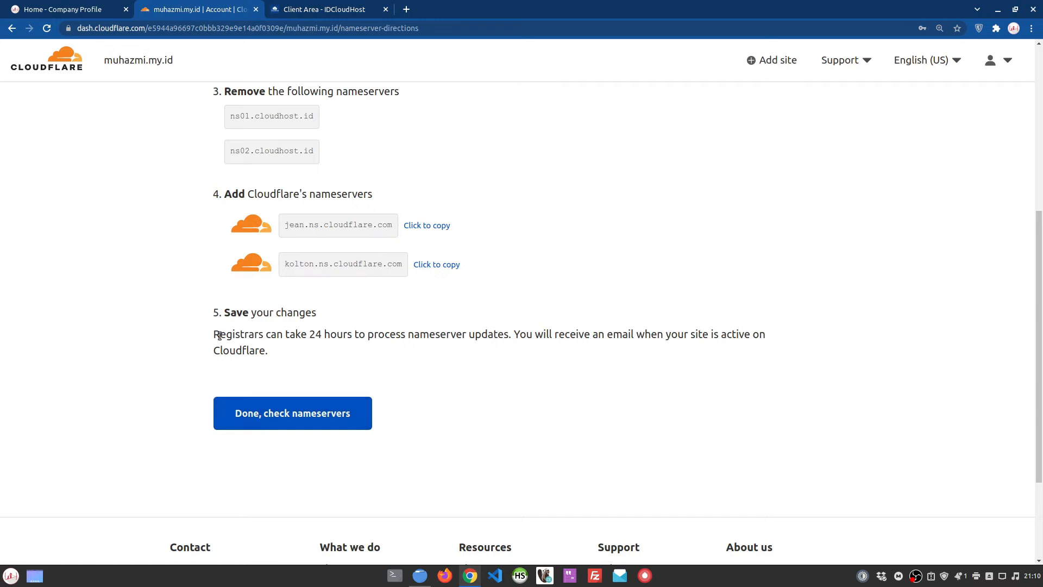
drag(215, 336, 330, 340)
click(357, 342)
click(343, 417)
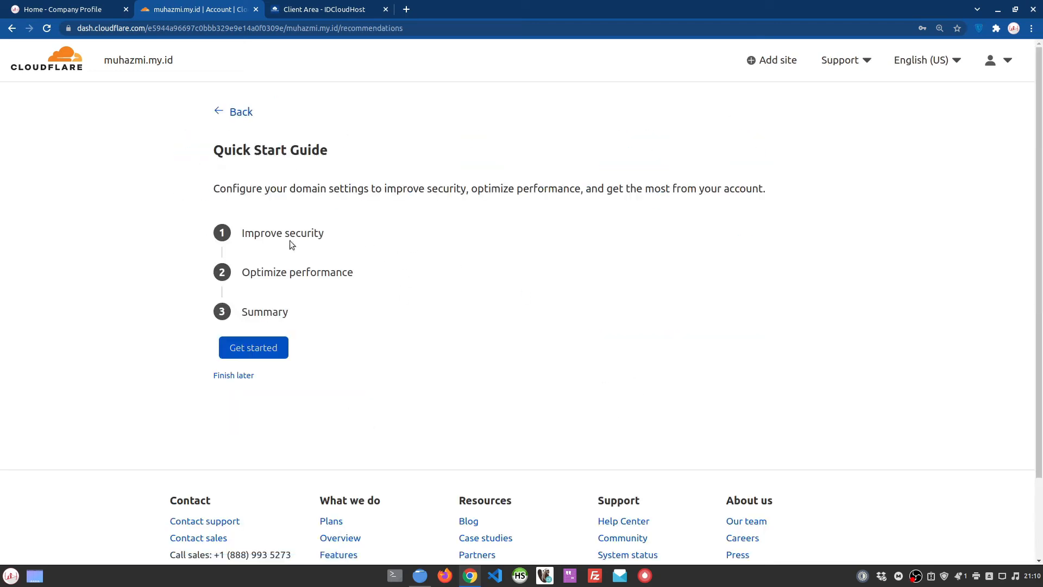
Step: Start the Quick Start Guide and save Automatic HTTPS Rewrites switched on
click(256, 234)
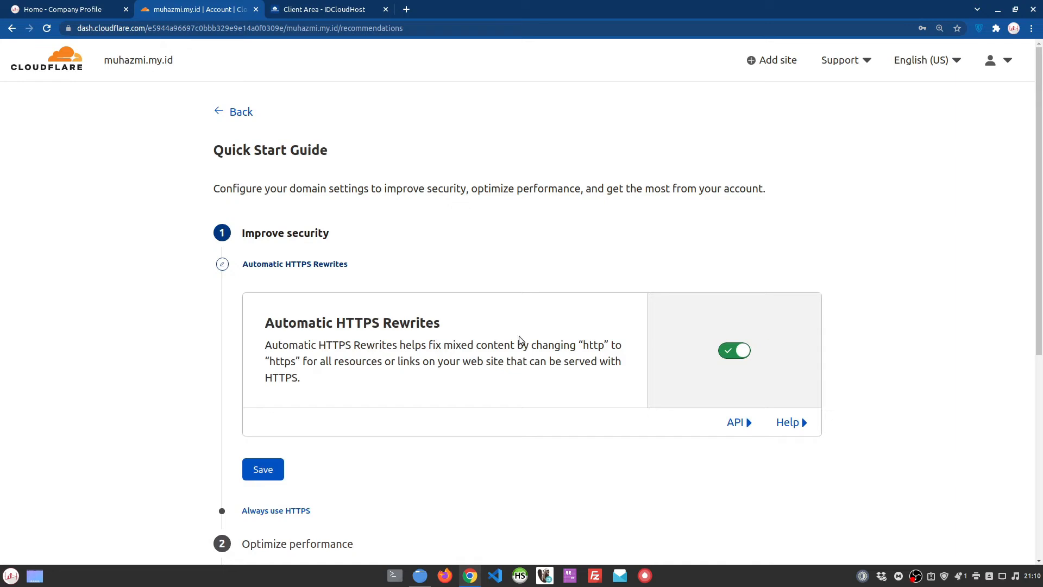
scroll(381, 354, down, 2)
click(257, 354)
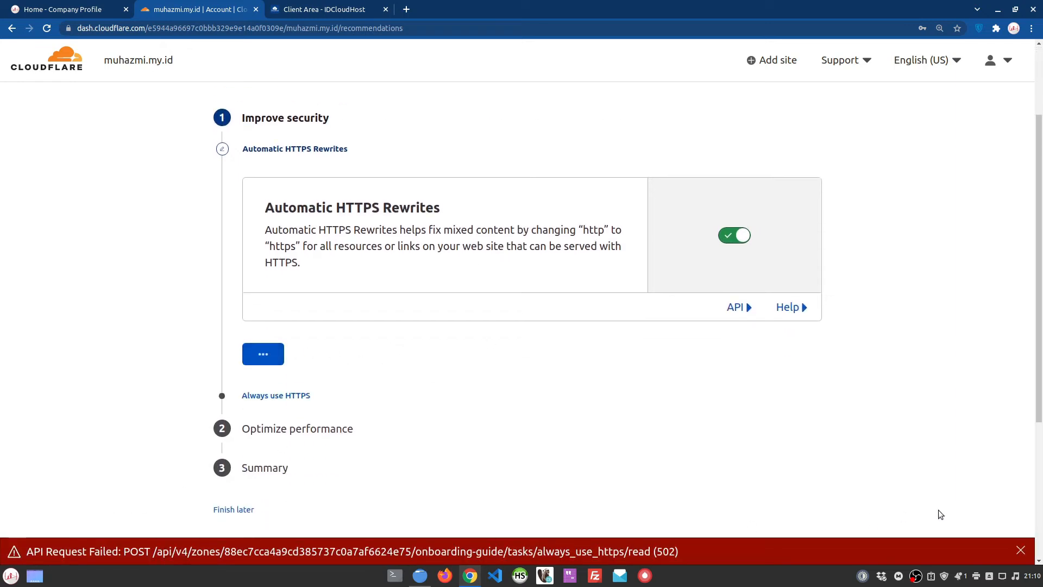
click(1021, 551)
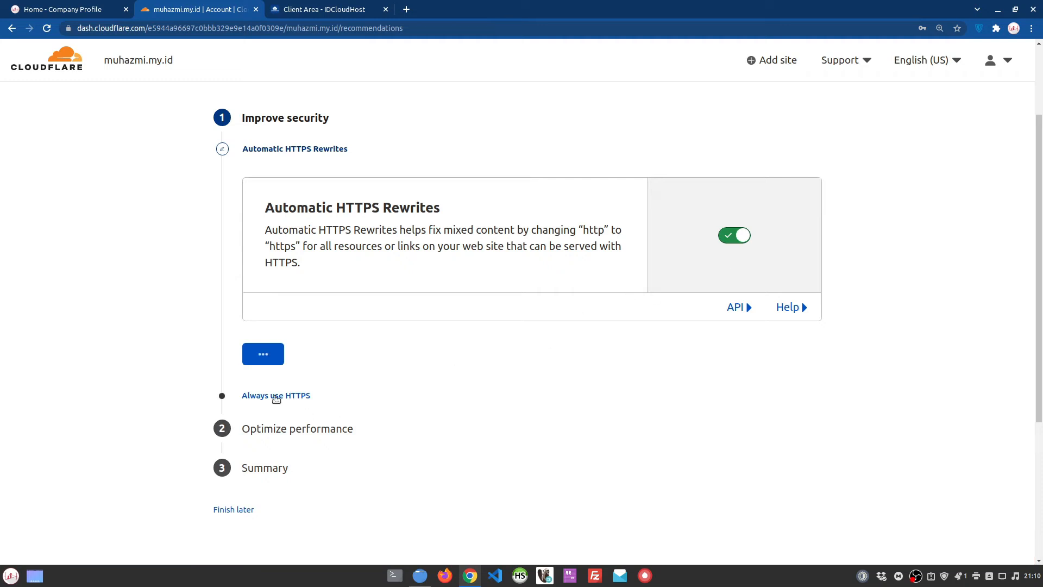
Step: Enable Auto Minify for JavaScript, CSS and HTML, save it, and save Brotli switched on
click(312, 430)
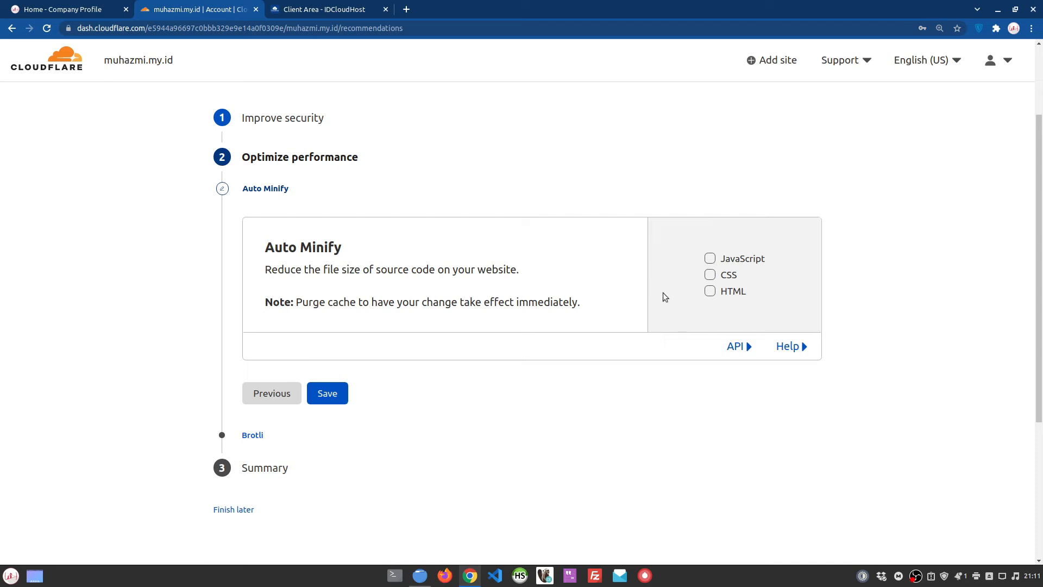
click(752, 261)
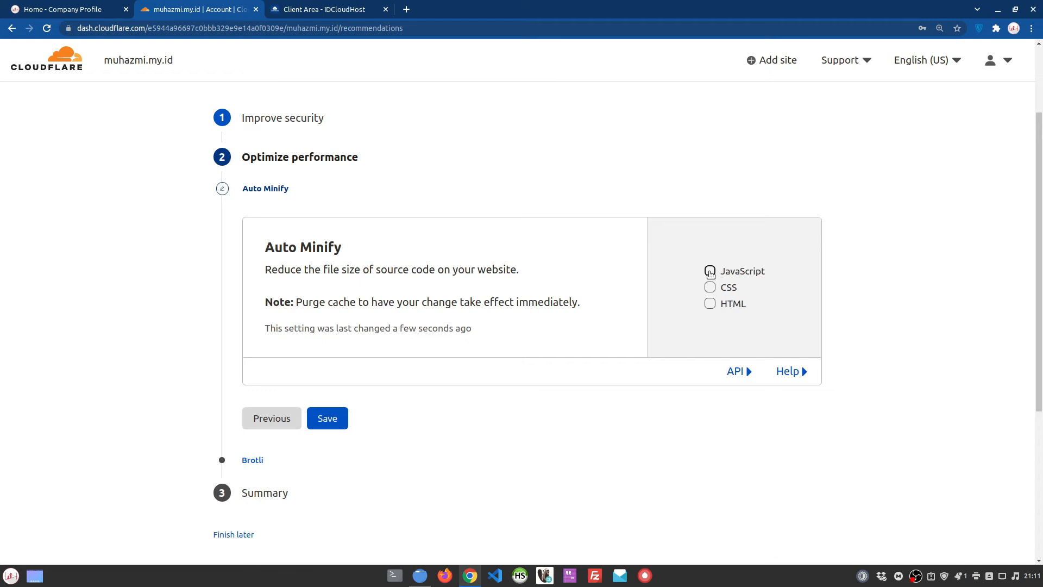
click(710, 287)
click(712, 306)
click(336, 423)
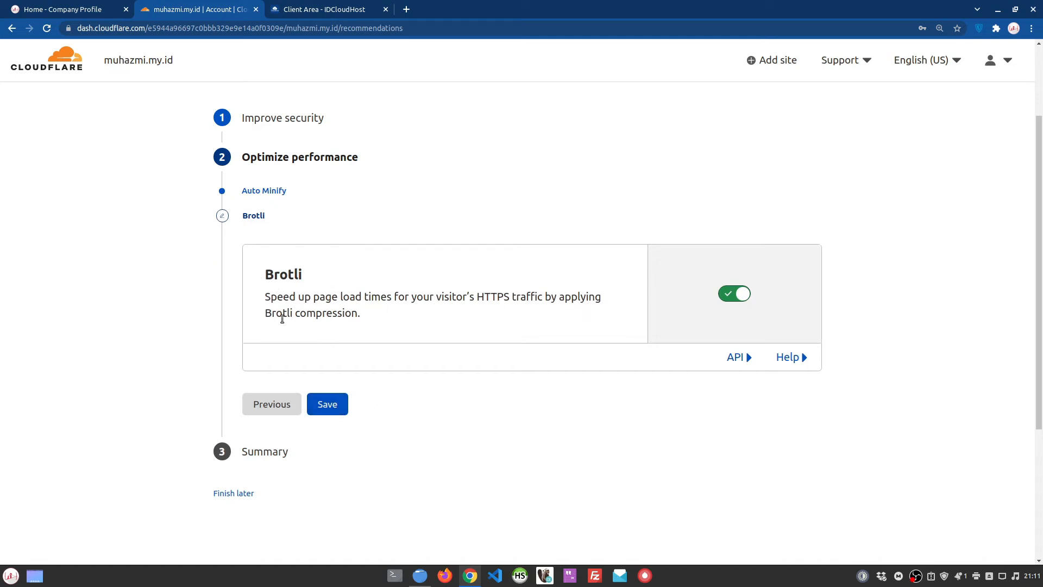
click(333, 406)
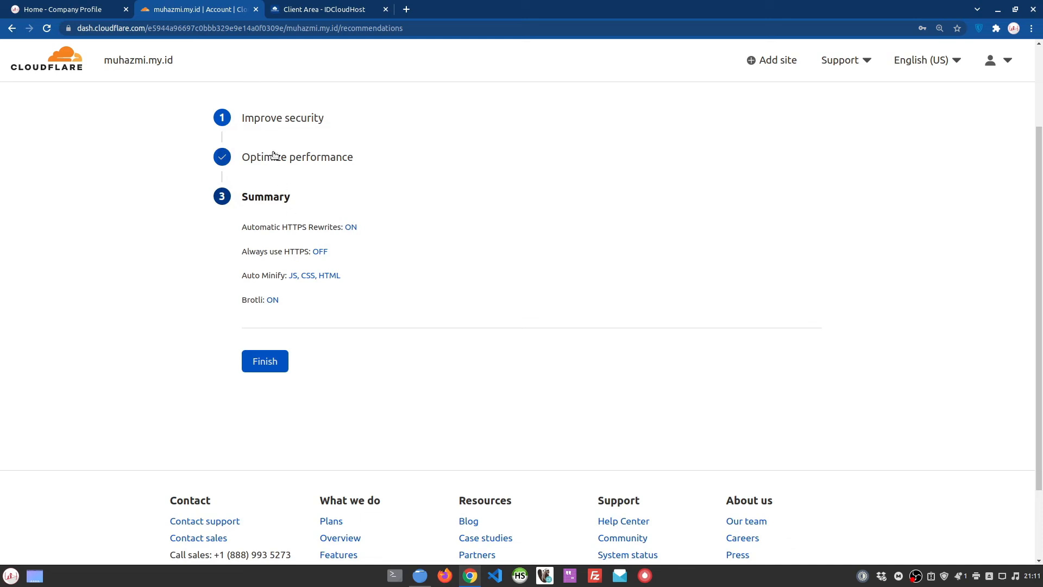
Step: Reopen the Improve security section and save Always Use HTTPS switched on
click(303, 120)
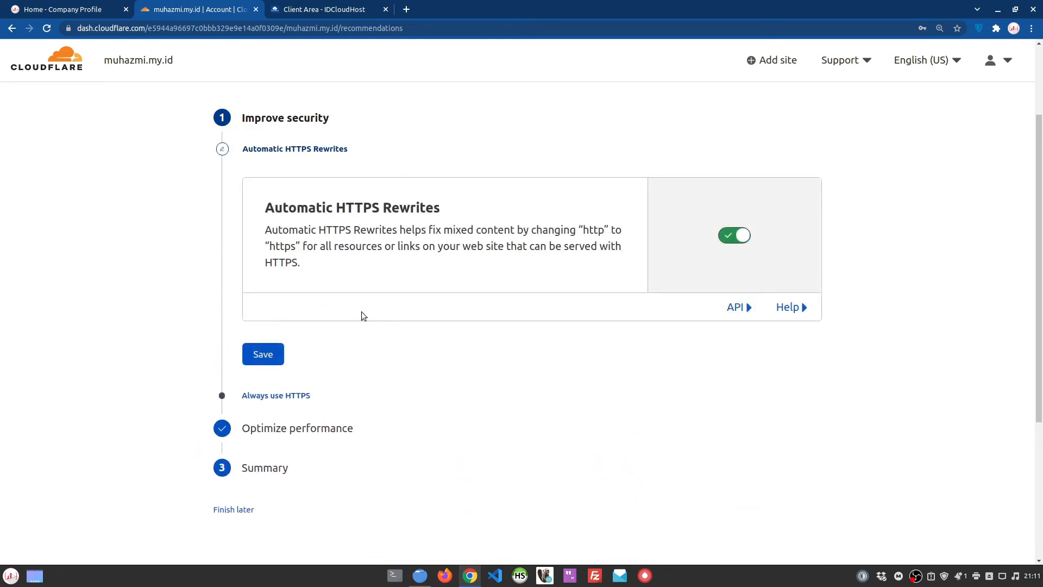
click(254, 393)
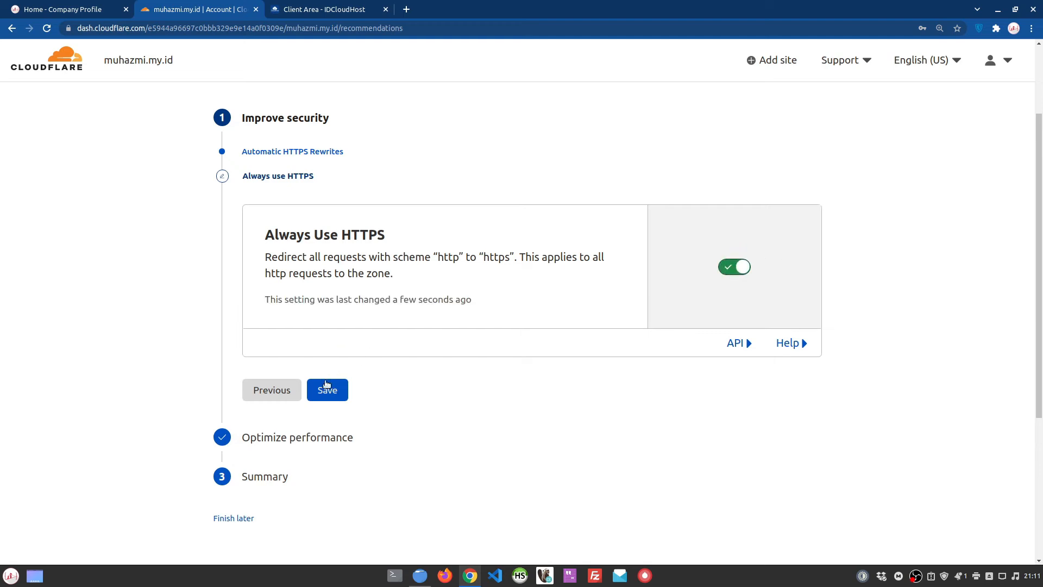
click(328, 387)
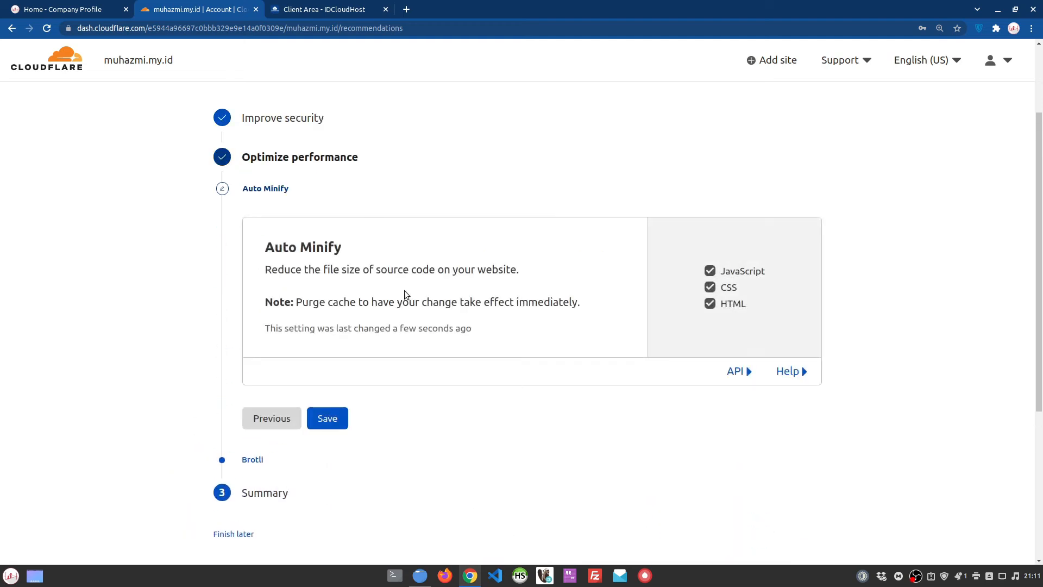
Step: Go to the Quick Start summary and finish the guide
scroll(400, 426, down, 3)
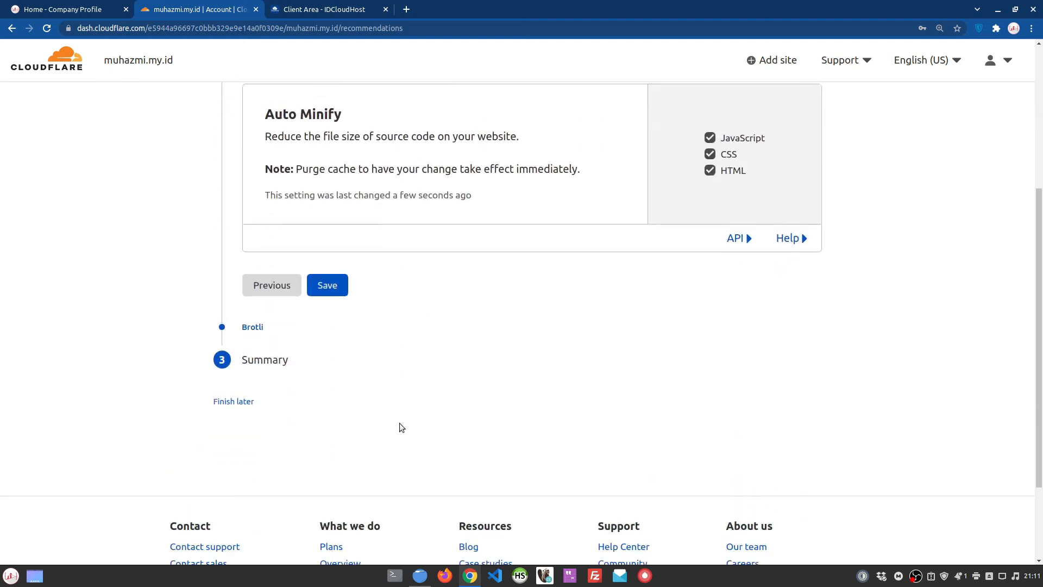
click(264, 354)
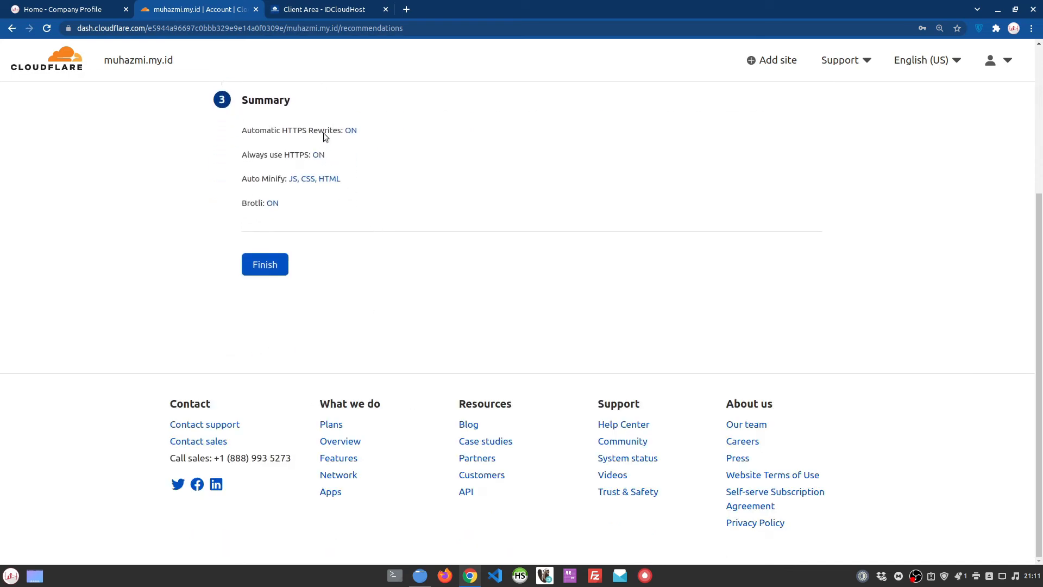
click(265, 265)
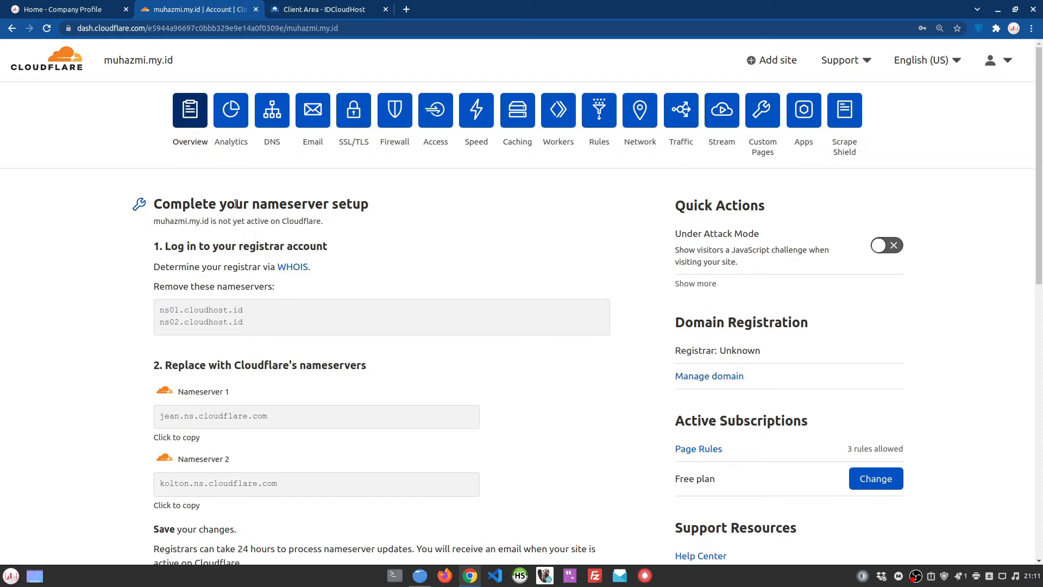
Step: Trigger a nameserver check for muhazmi.my.id and reload the site overview
scroll(377, 212, down, 6)
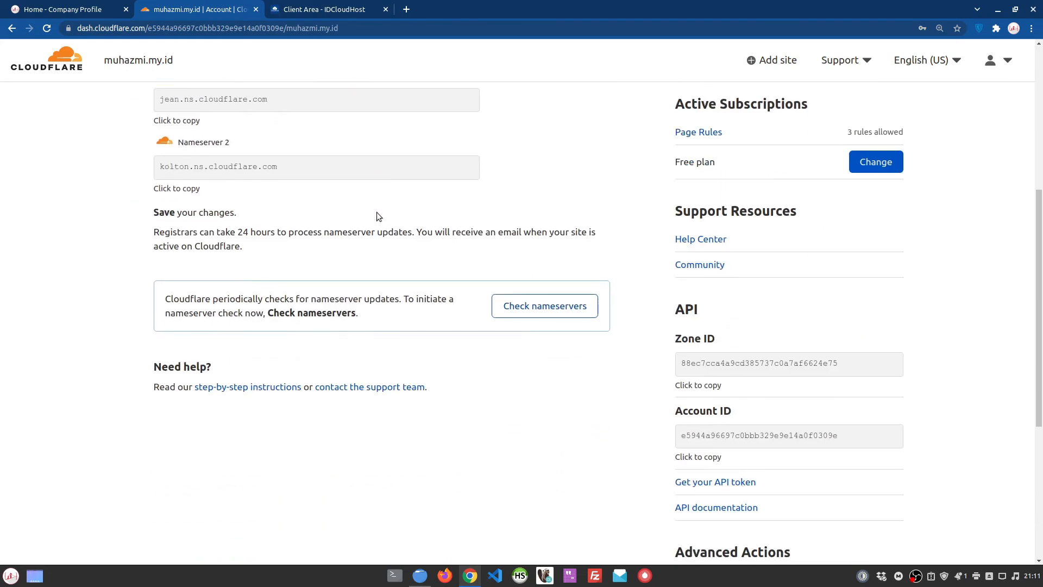
click(563, 309)
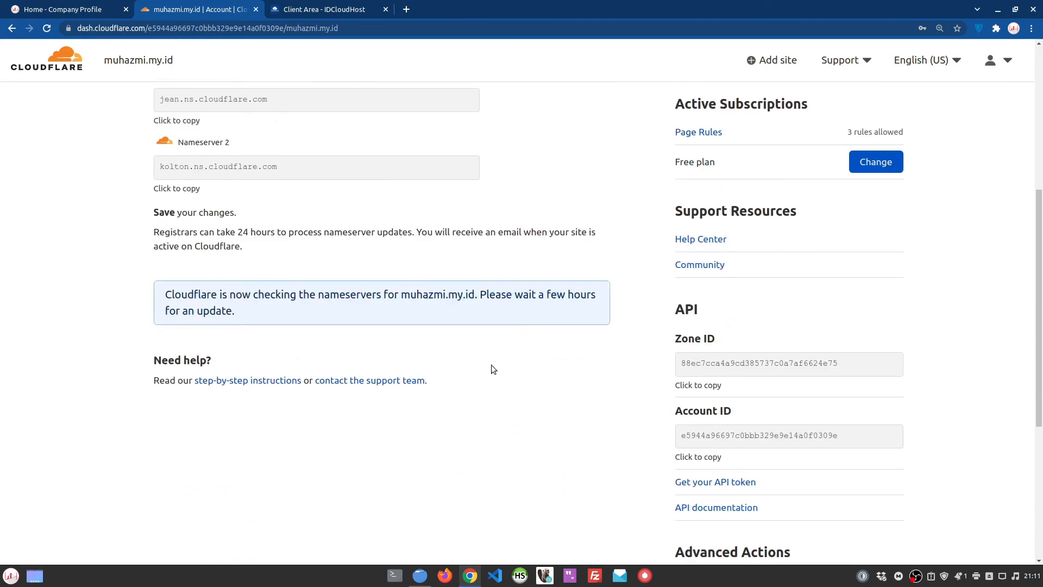
scroll(422, 328, up, 6)
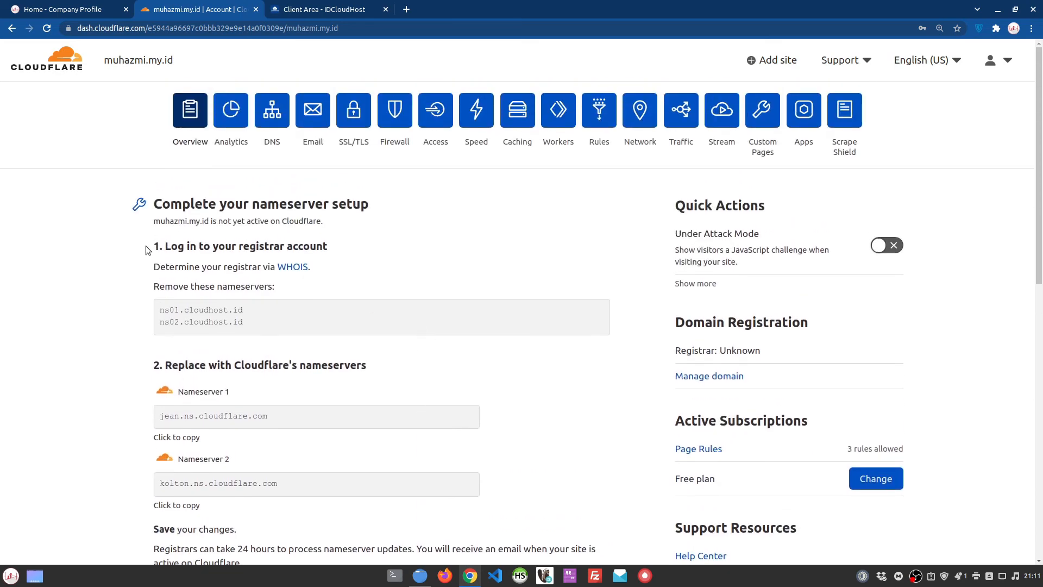
right_click(82, 202)
click(110, 234)
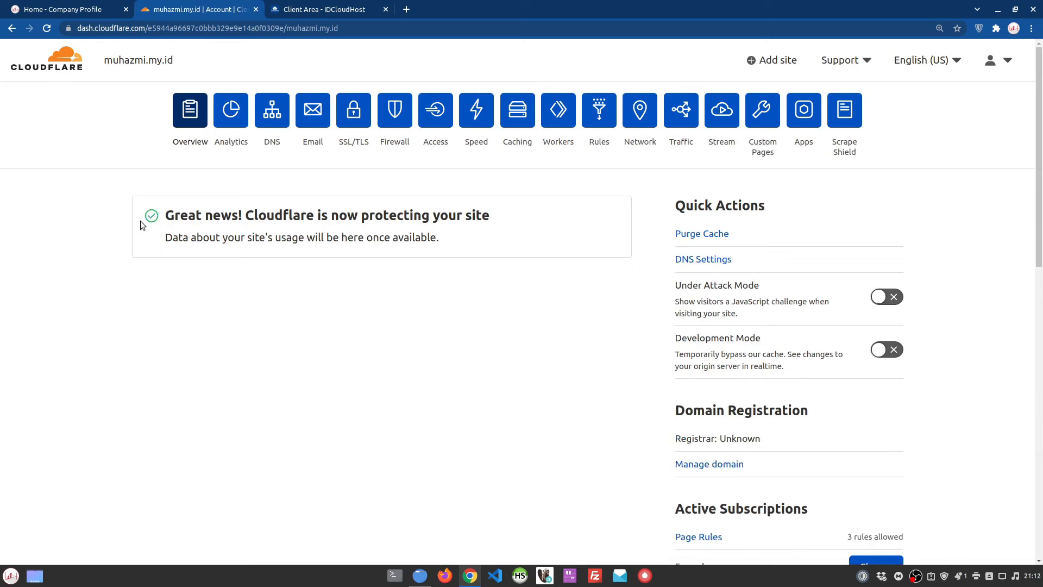
Step: Browse the new site's overview, Analytics and DNS pages, returning to Overview
drag(163, 218, 500, 220)
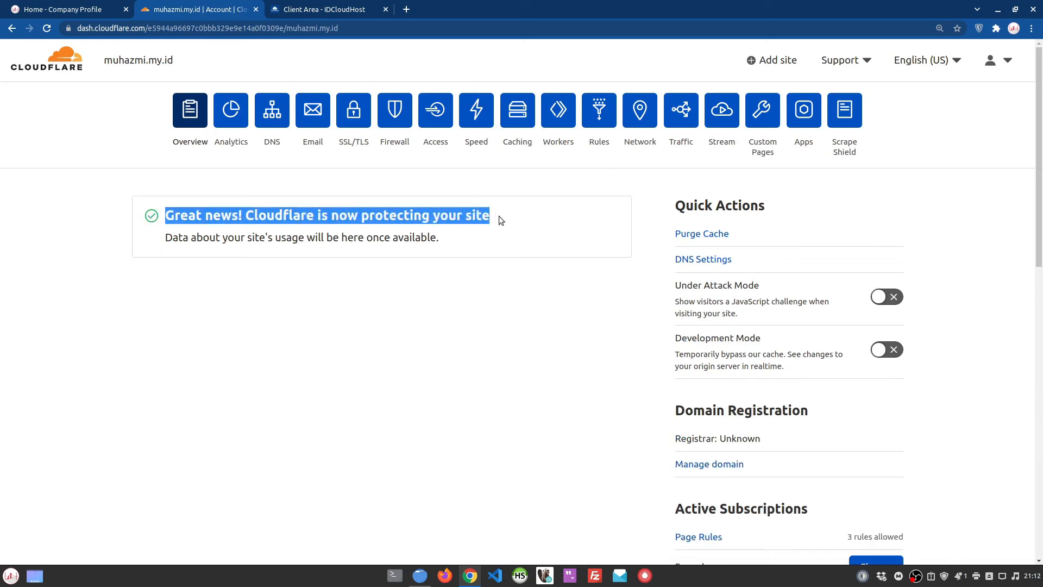
click(517, 213)
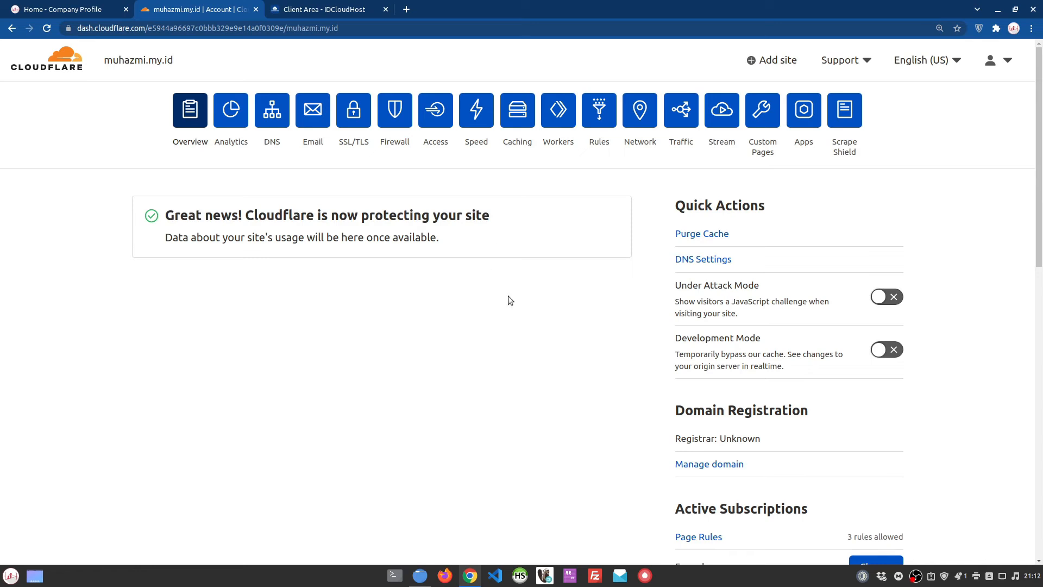
click(224, 142)
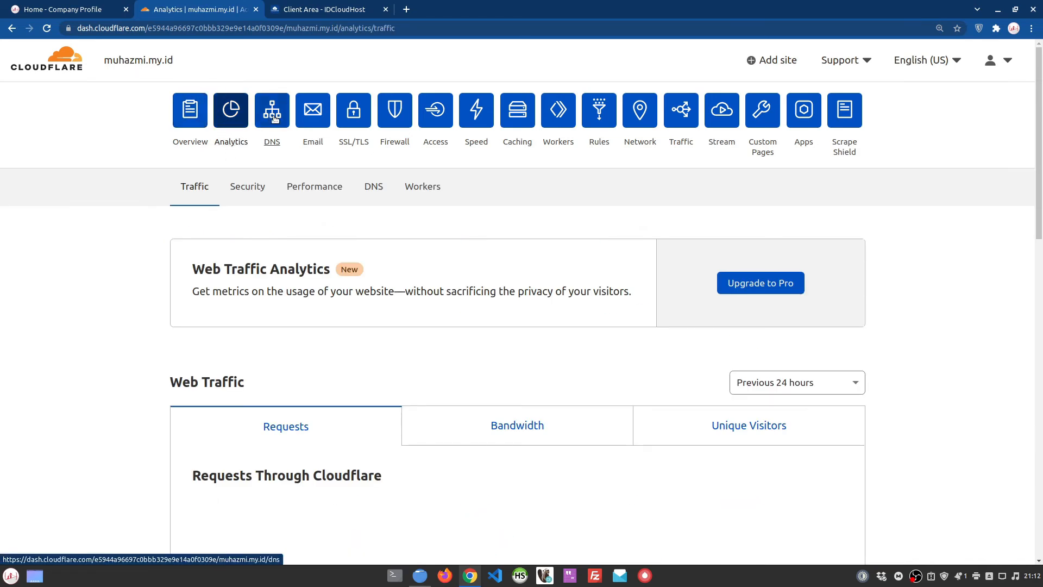
scroll(359, 351, down, 5)
scroll(360, 350, down, 3)
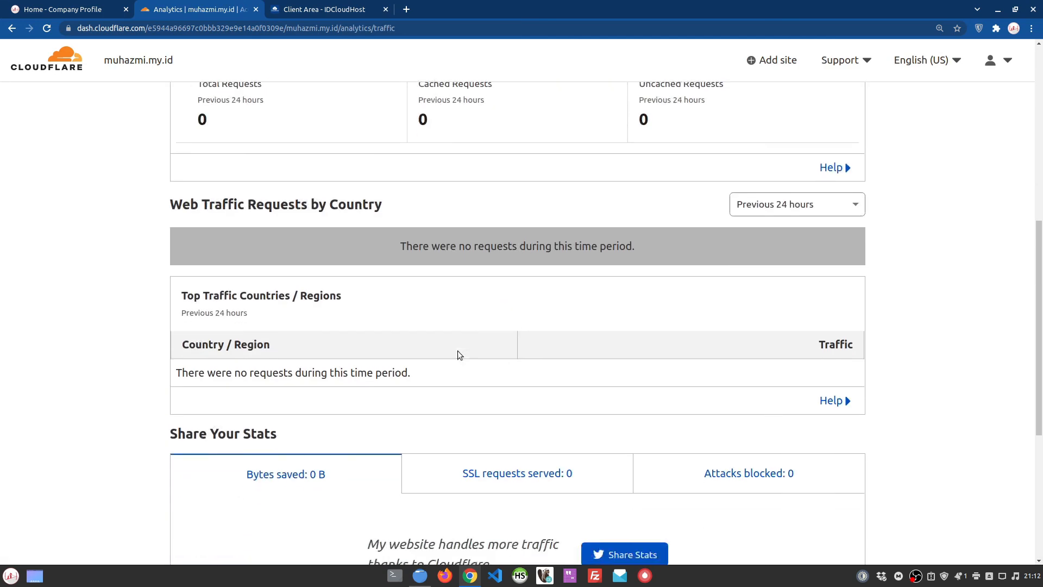
scroll(454, 353, up, 8)
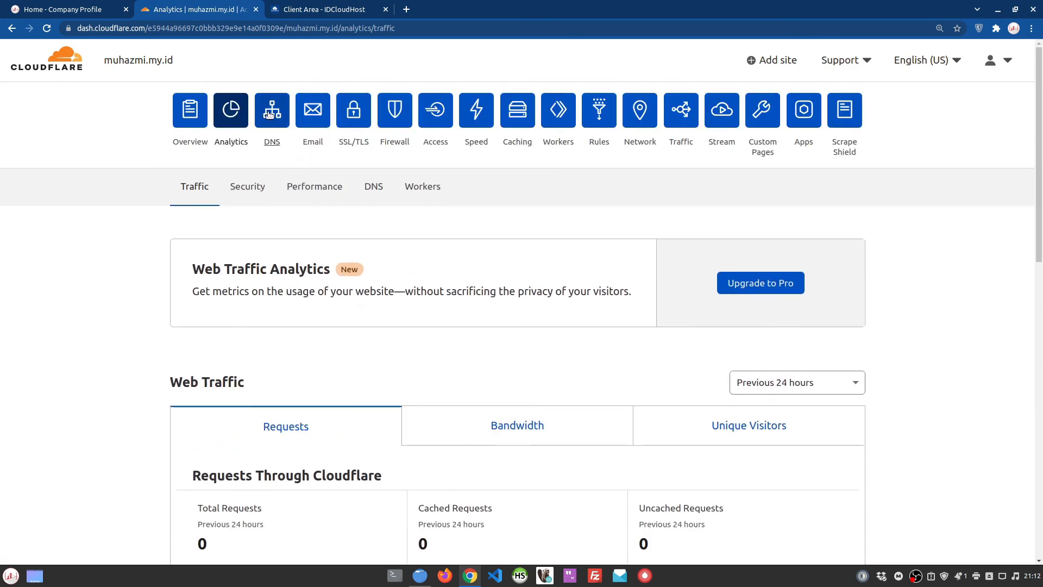
click(269, 114)
scroll(375, 342, down, 3)
scroll(379, 347, up, 3)
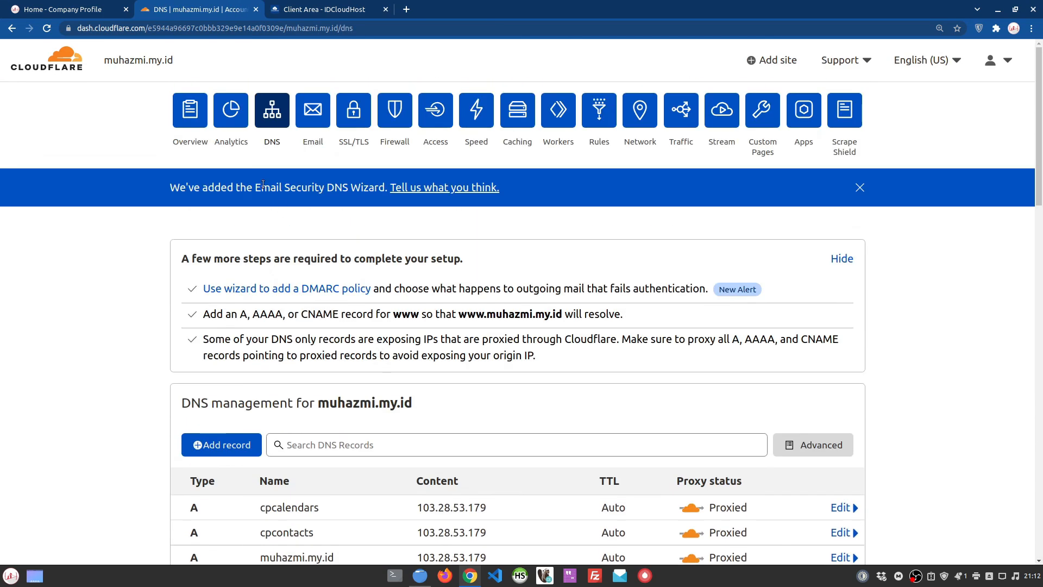
click(190, 111)
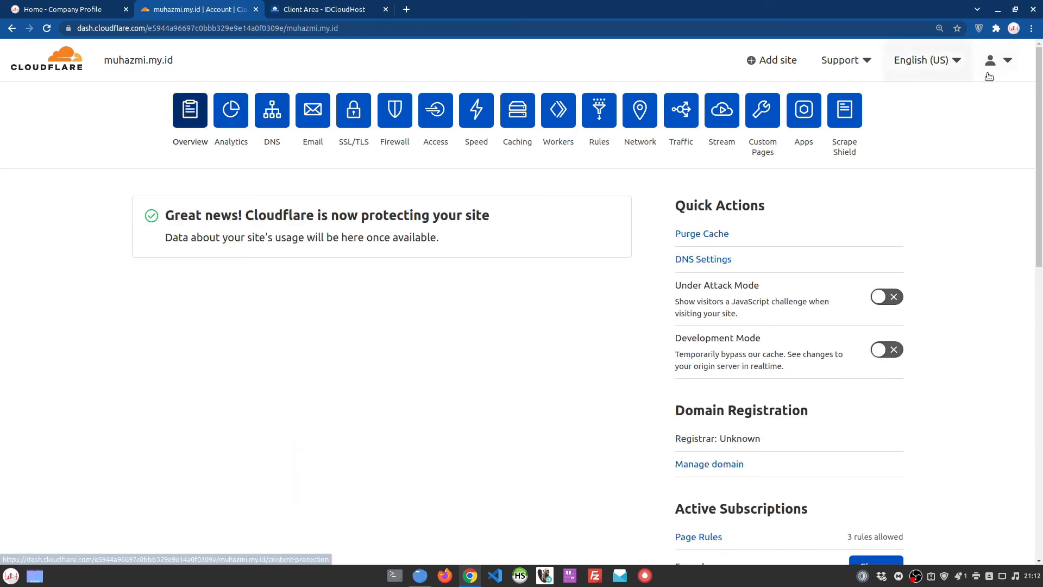
Step: Log out and enter the other Cloudflare account's email address on the login form, clearing the password field
click(1006, 61)
click(968, 266)
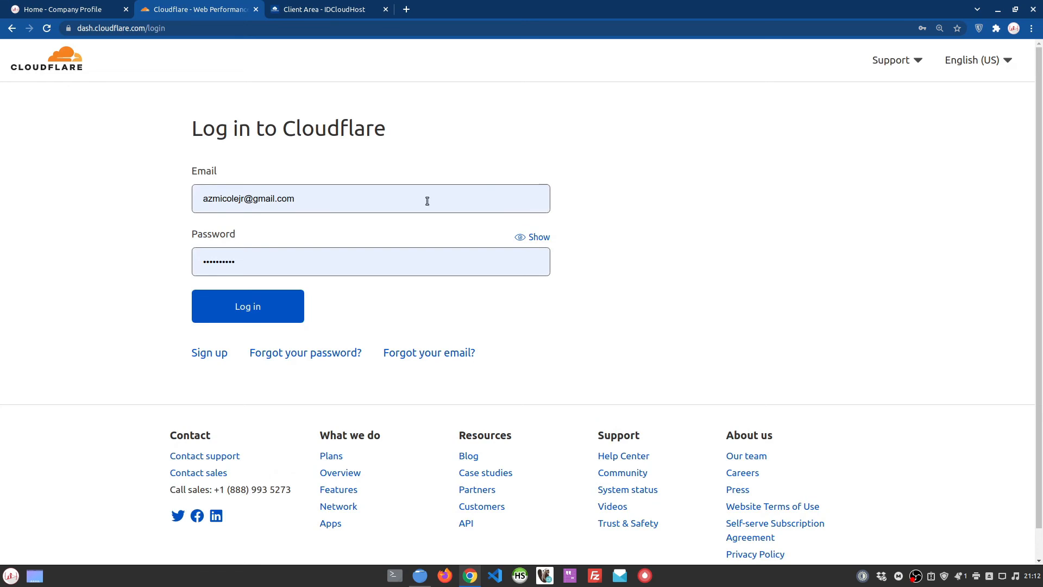
triple_click(428, 200)
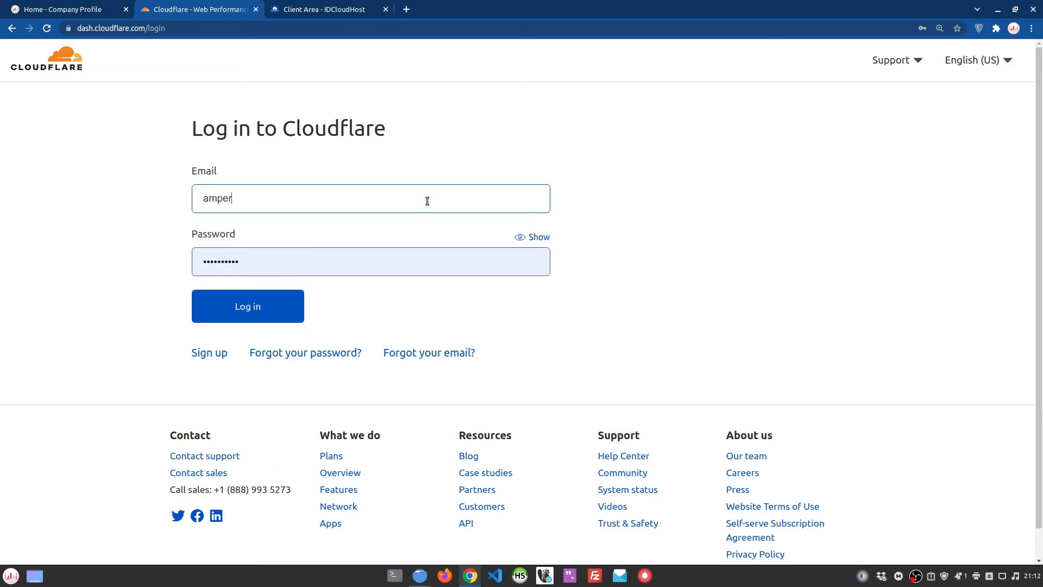
key(Tab)
key(Tab)
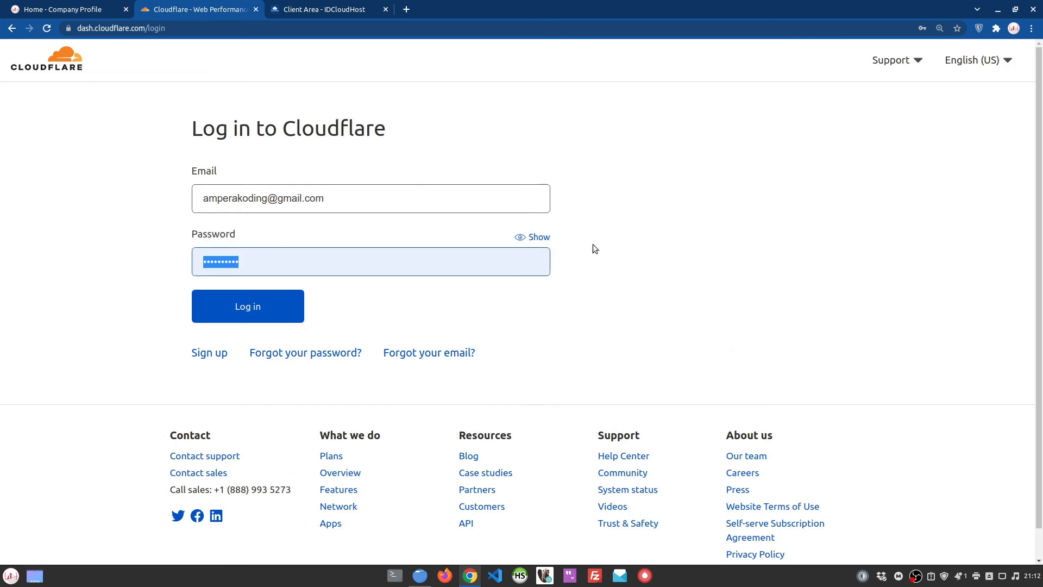
key(BackSpace)
key(Escape)
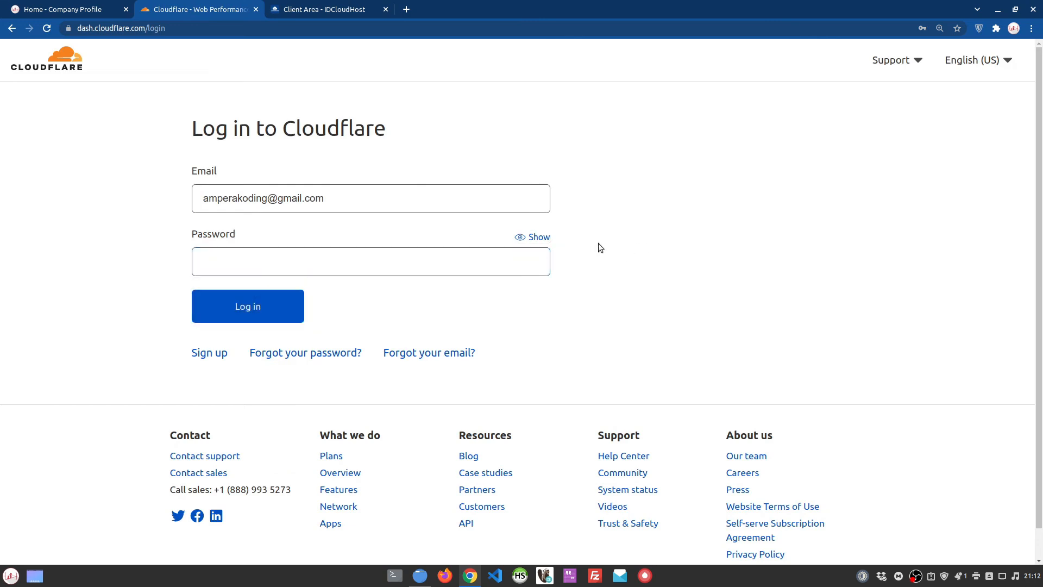
Step: Fill in the account password, log in, and save the password in the browser
click(327, 260)
click(234, 289)
click(220, 311)
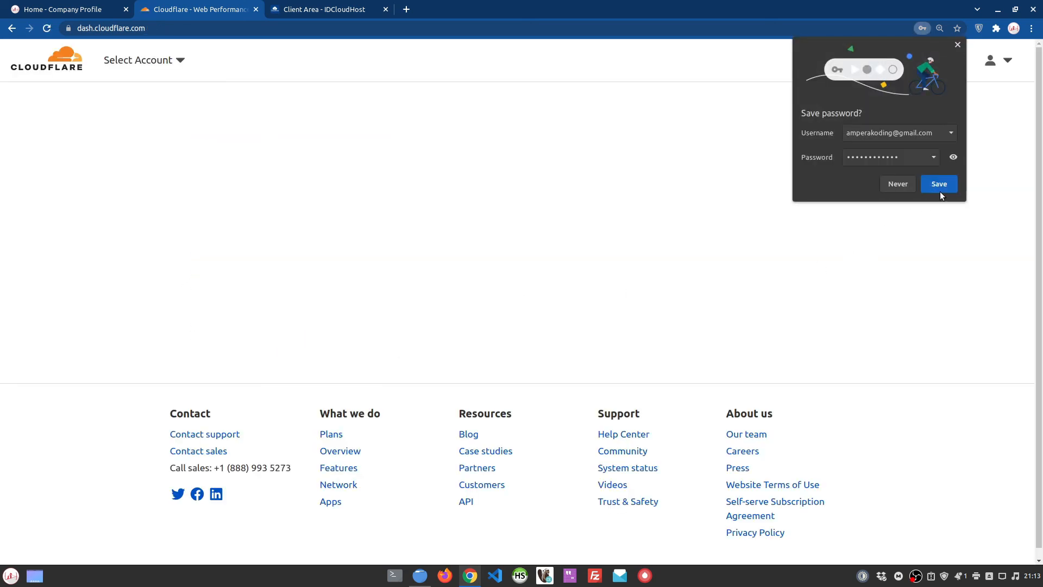
click(940, 184)
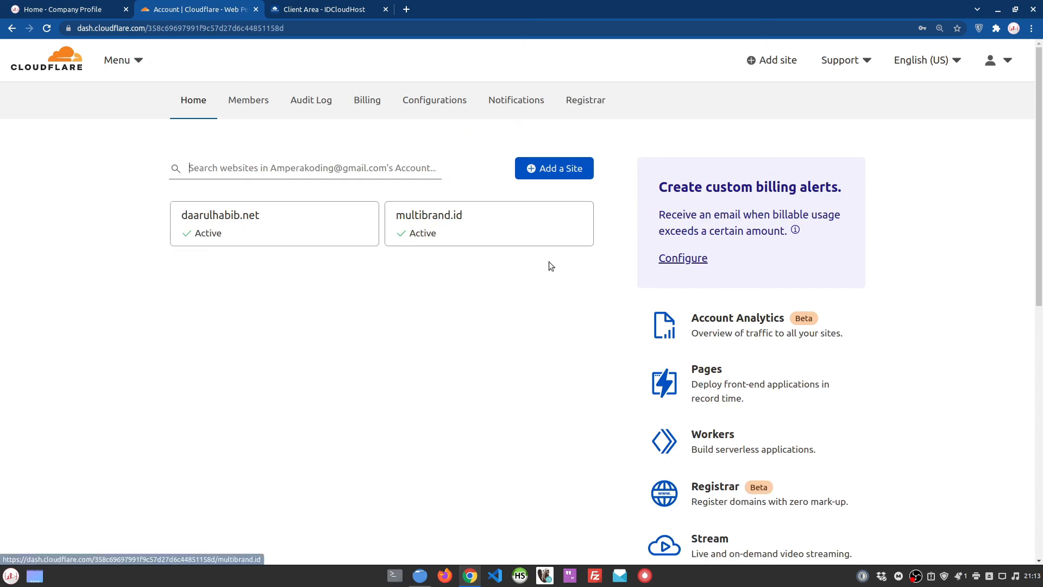
Step: Open the daarulhabib.net site and review its overview statistics
click(296, 224)
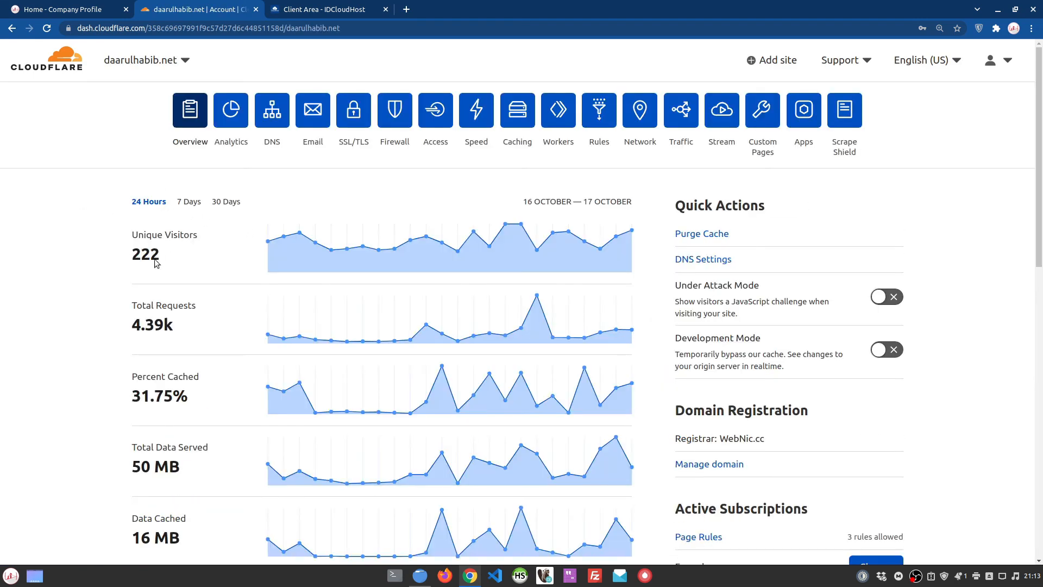
scroll(215, 263, down, 3)
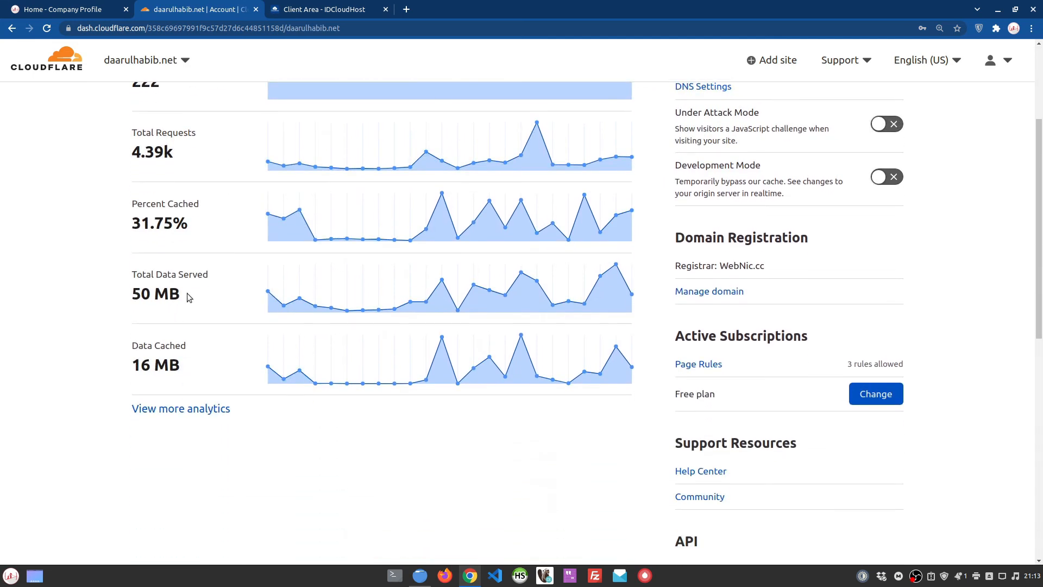
scroll(206, 294, up, 2)
scroll(207, 294, up, 1)
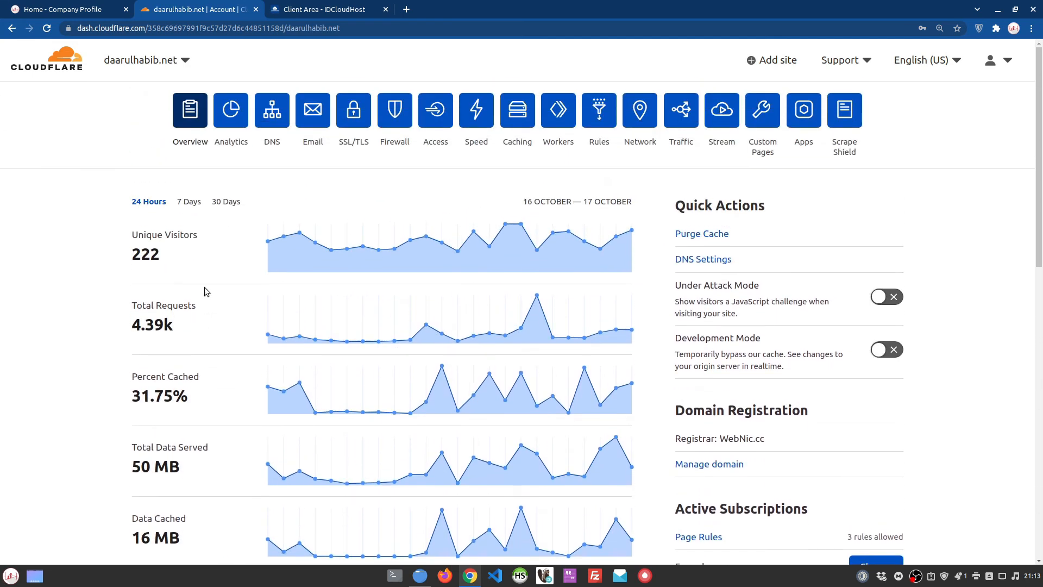
Step: Examine daarulhabib.net's traffic analytics, including requests by country, top countries and the share-stats tabs
click(229, 140)
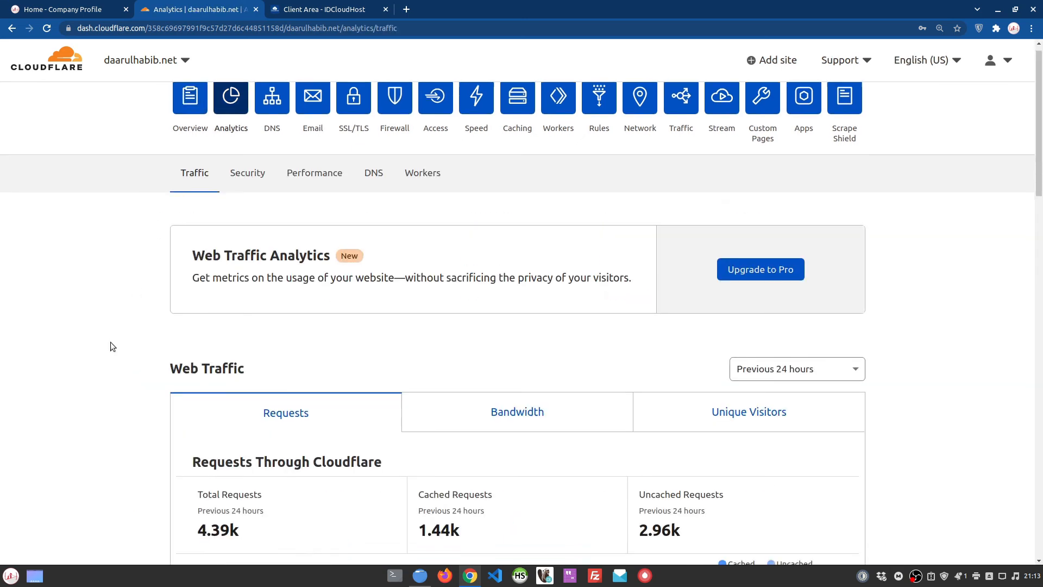
scroll(110, 341, down, 8)
scroll(121, 326, down, 4)
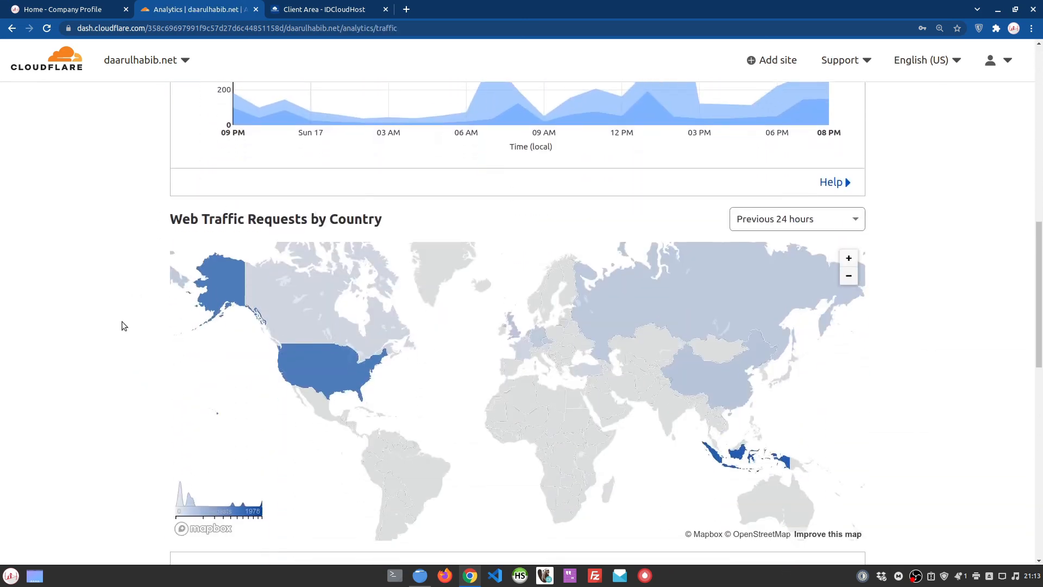
mouse_move(283, 290)
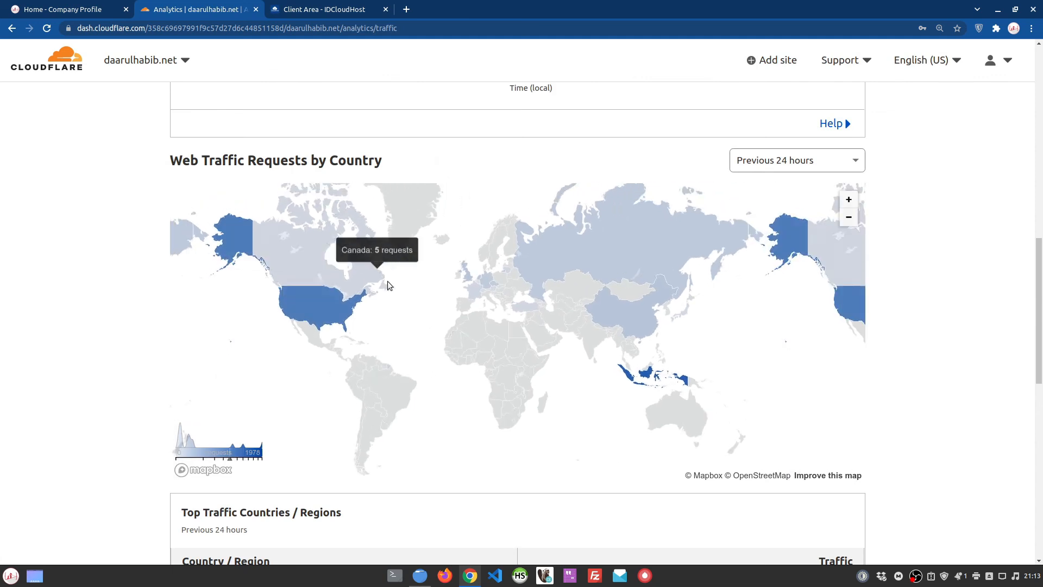
scroll(387, 282, down, 2)
scroll(57, 324, down, 6)
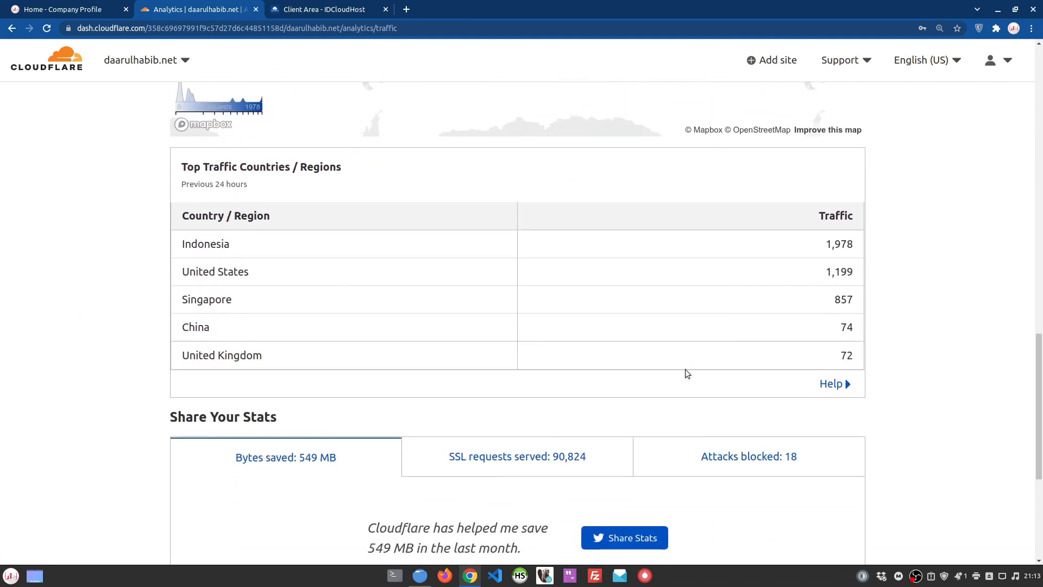
scroll(686, 370, down, 3)
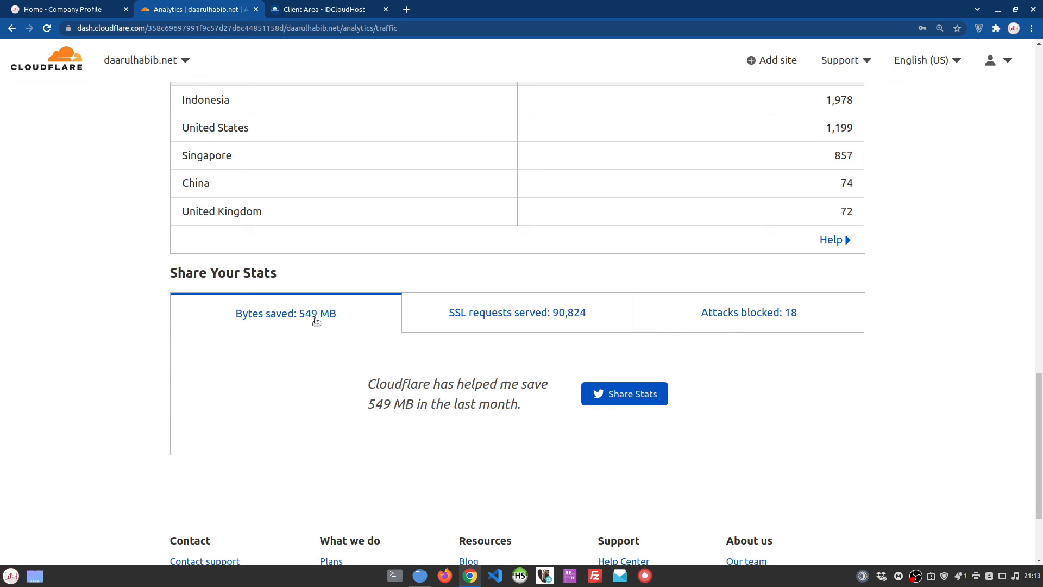
click(508, 321)
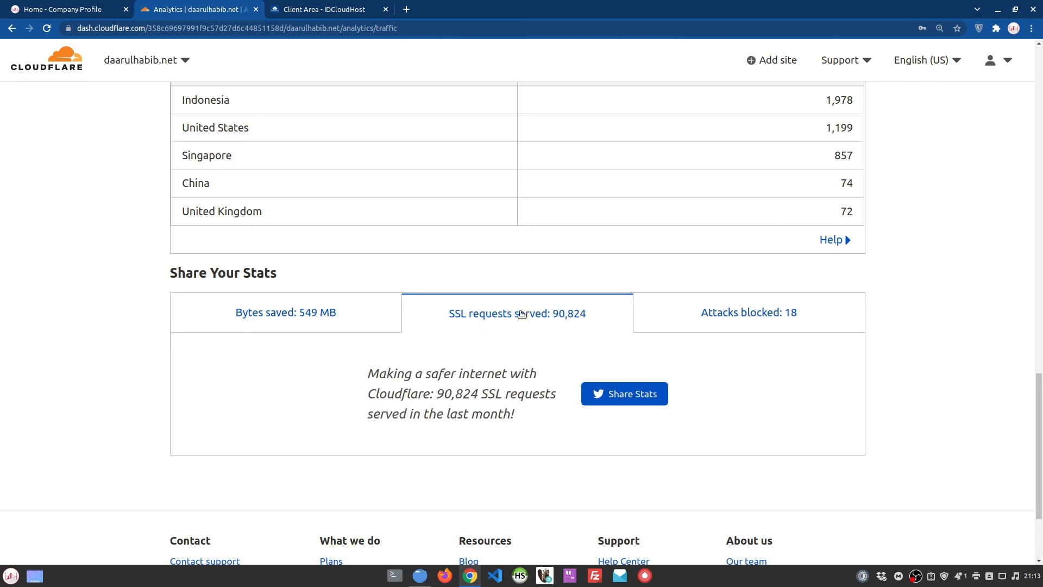
click(796, 319)
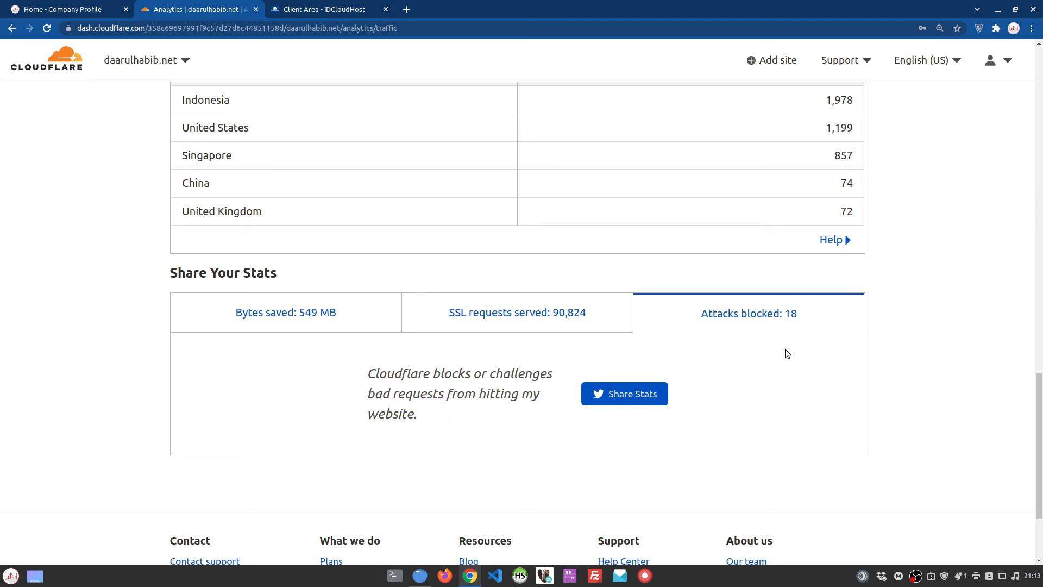
scroll(784, 348, up, 3)
scroll(785, 349, down, 3)
click(302, 315)
scroll(301, 315, up, 5)
scroll(302, 315, down, 7)
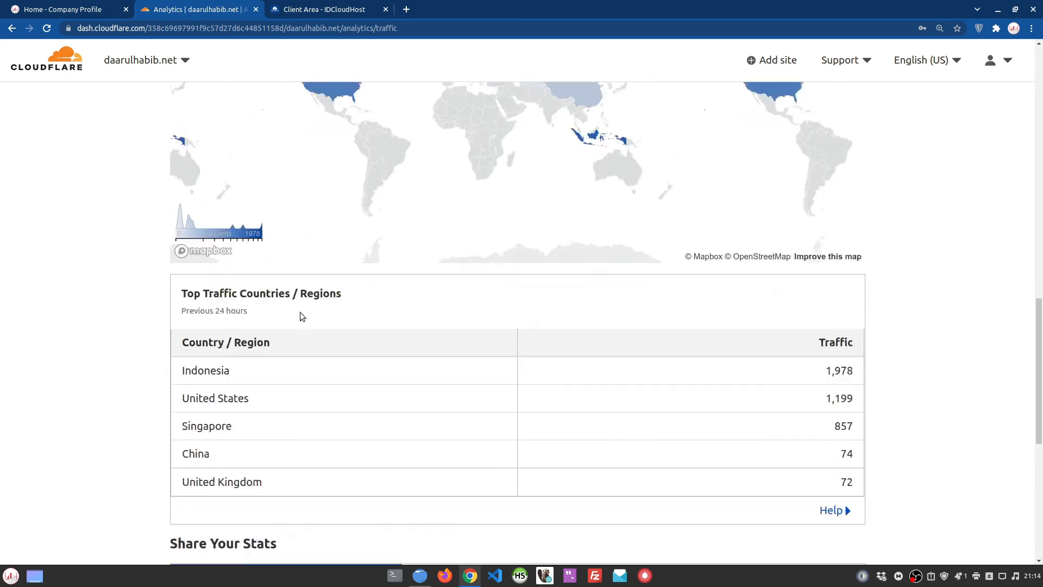